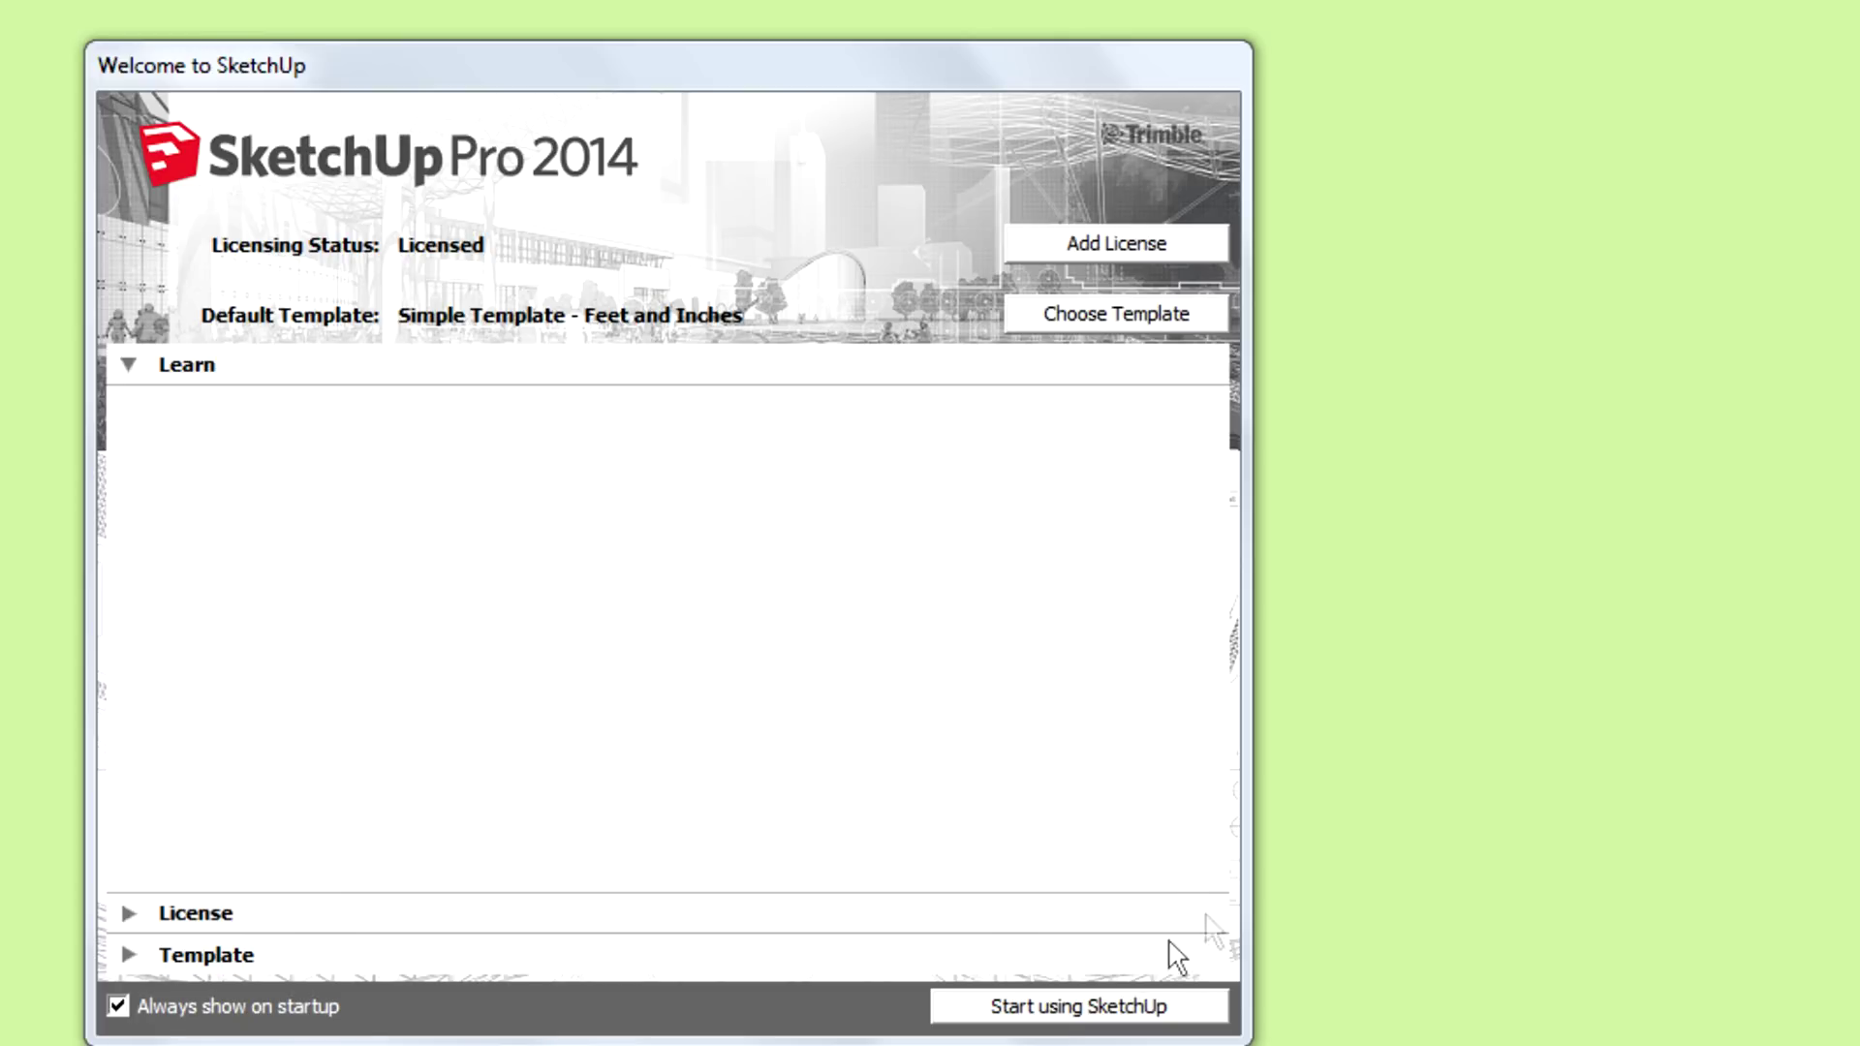
Step: Dismiss the welcome screen and start a new model with the Simple Template – Feet and Inches
{"action": "left_click", "coordinate": [1048, 1008]}
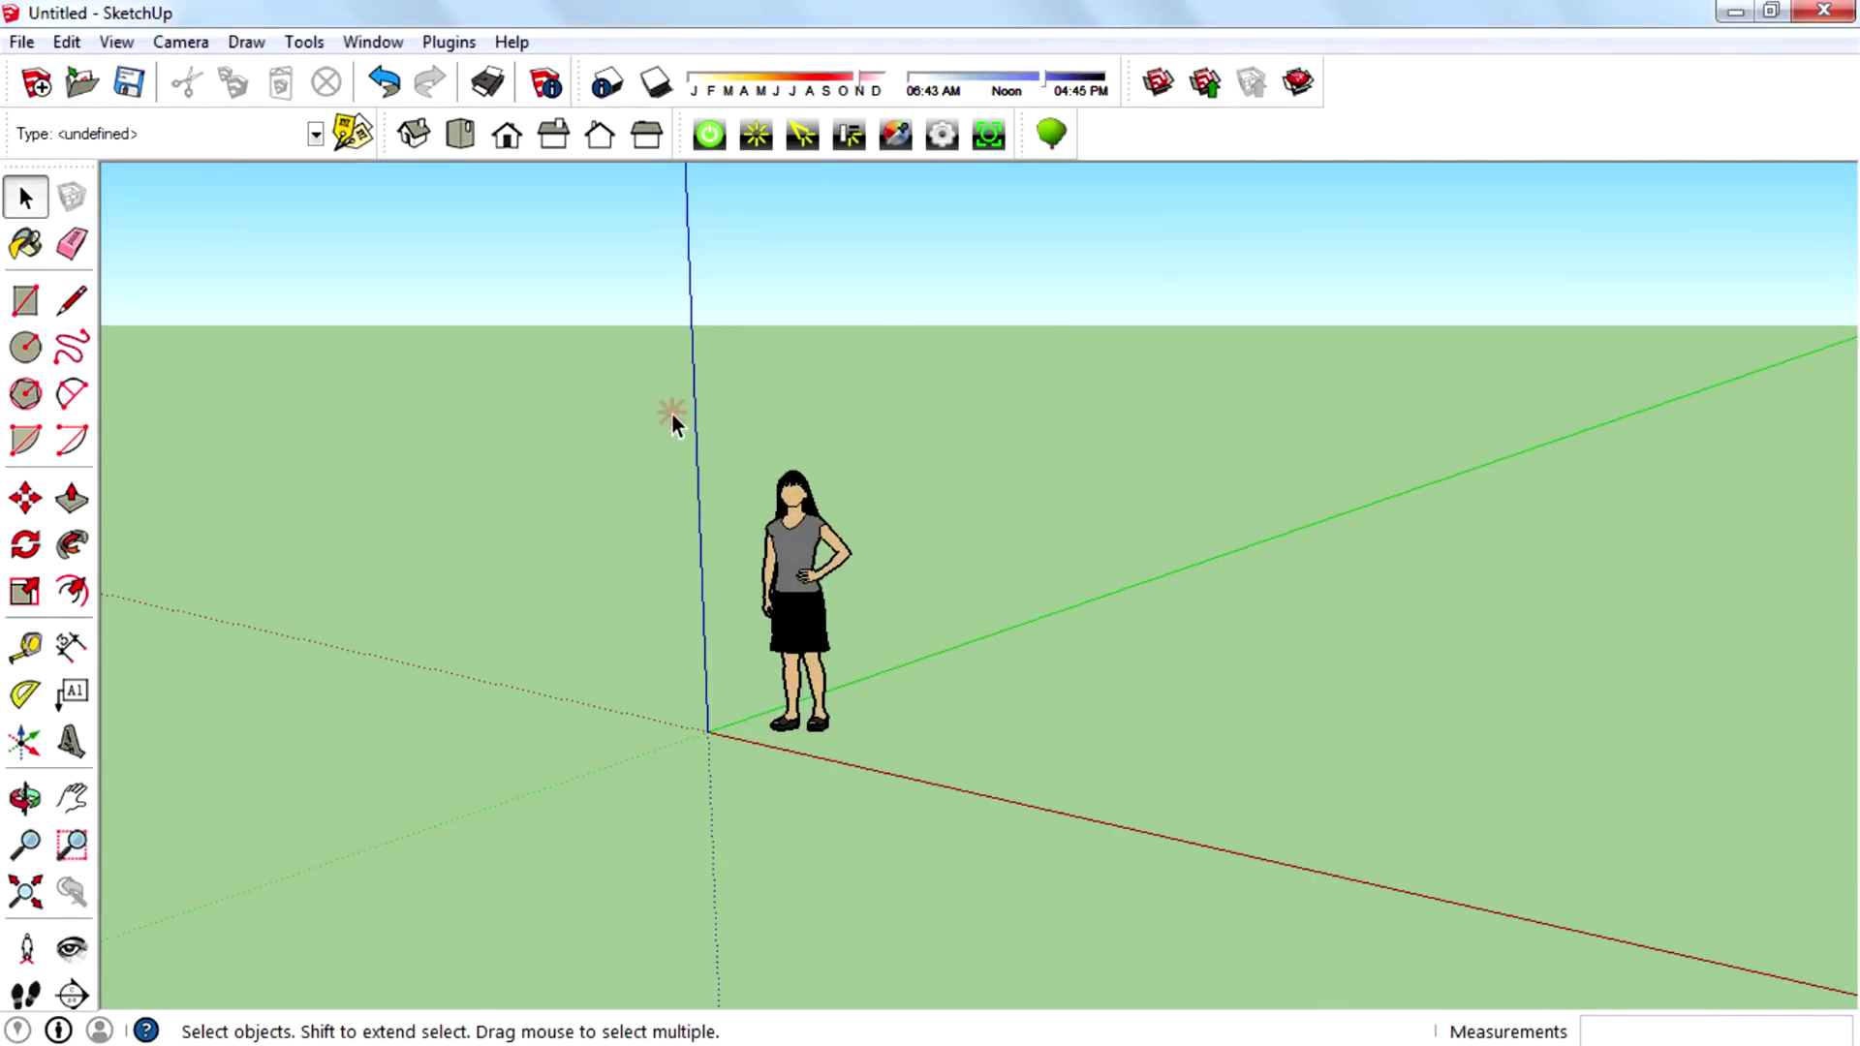
Step: Select and deselect the standing figure, then zoom in close and orbit slightly around it
{"action": "left_click_drag", "start_coordinate": [672, 412], "coordinate": [1108, 880]}
{"action": "left_click", "coordinate": [1109, 881]}
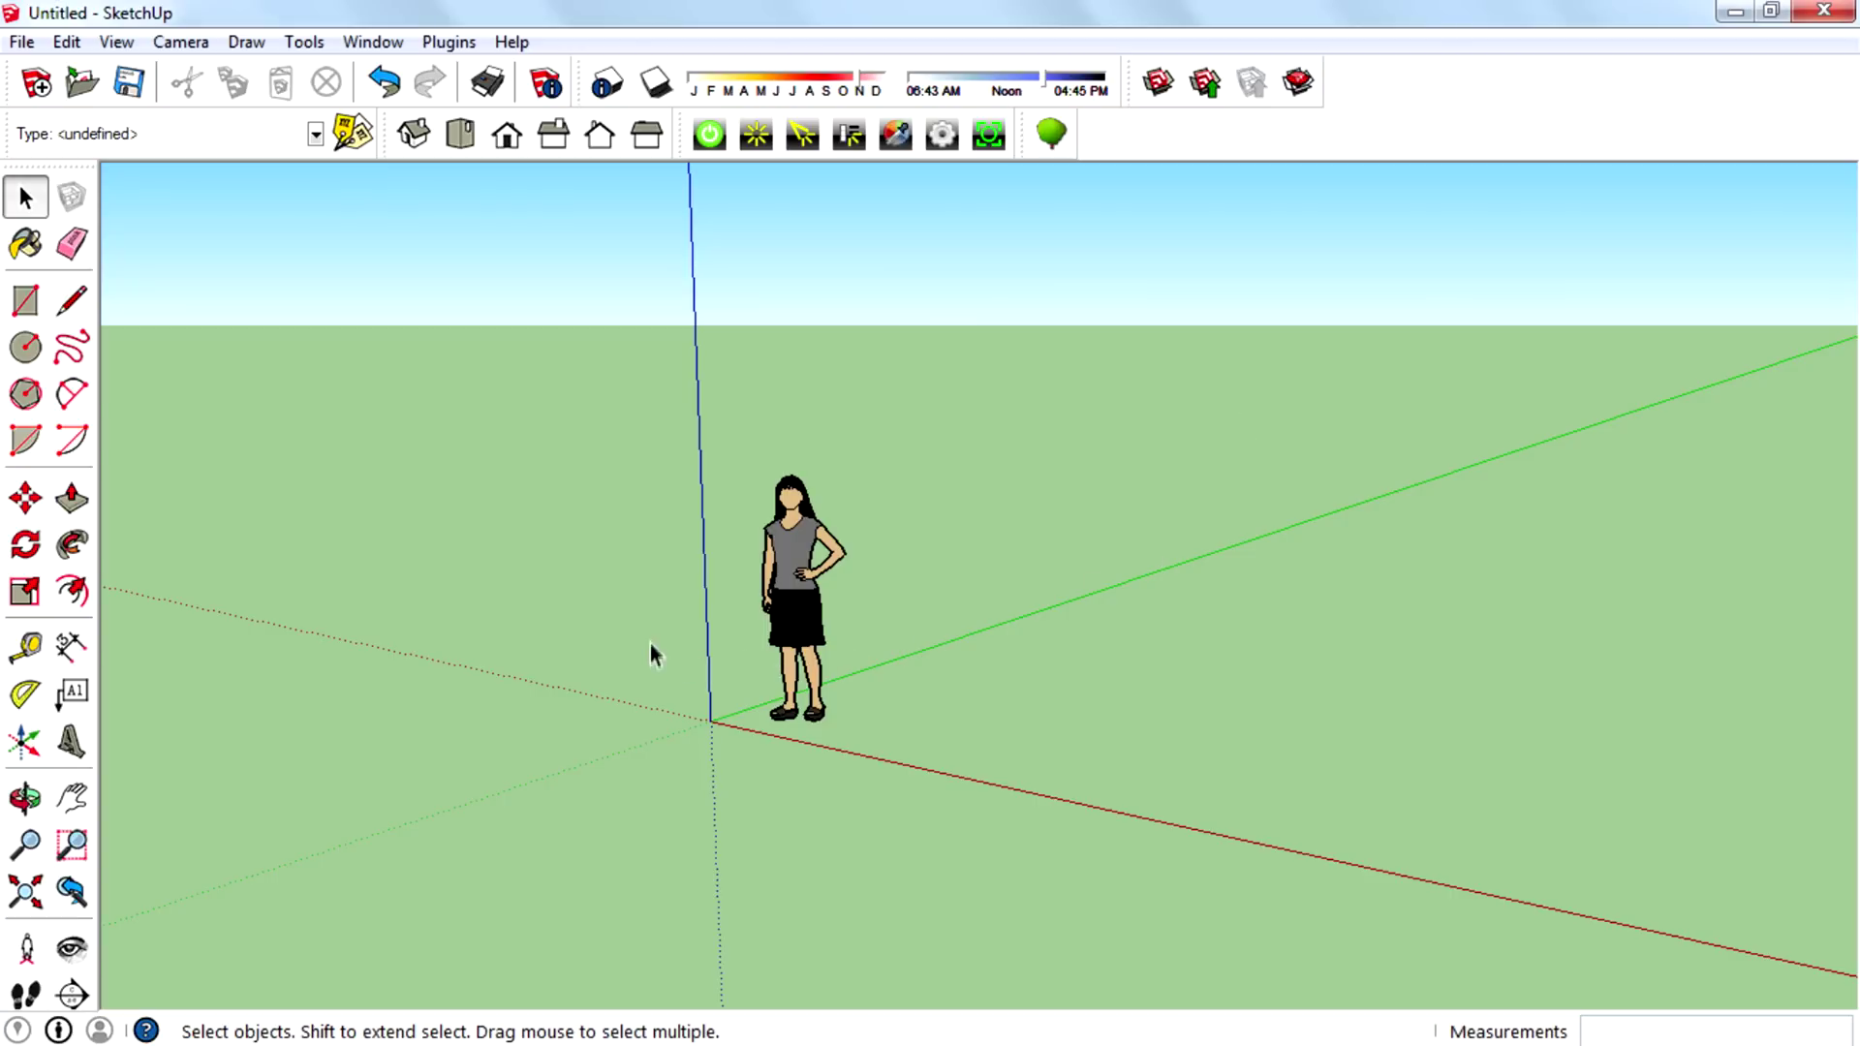
{"action": "scroll", "coordinate": [811, 631], "scroll_direction": "up", "scroll_amount": 2}
{"action": "scroll", "coordinate": [809, 620], "scroll_direction": "up", "scroll_amount": 2}
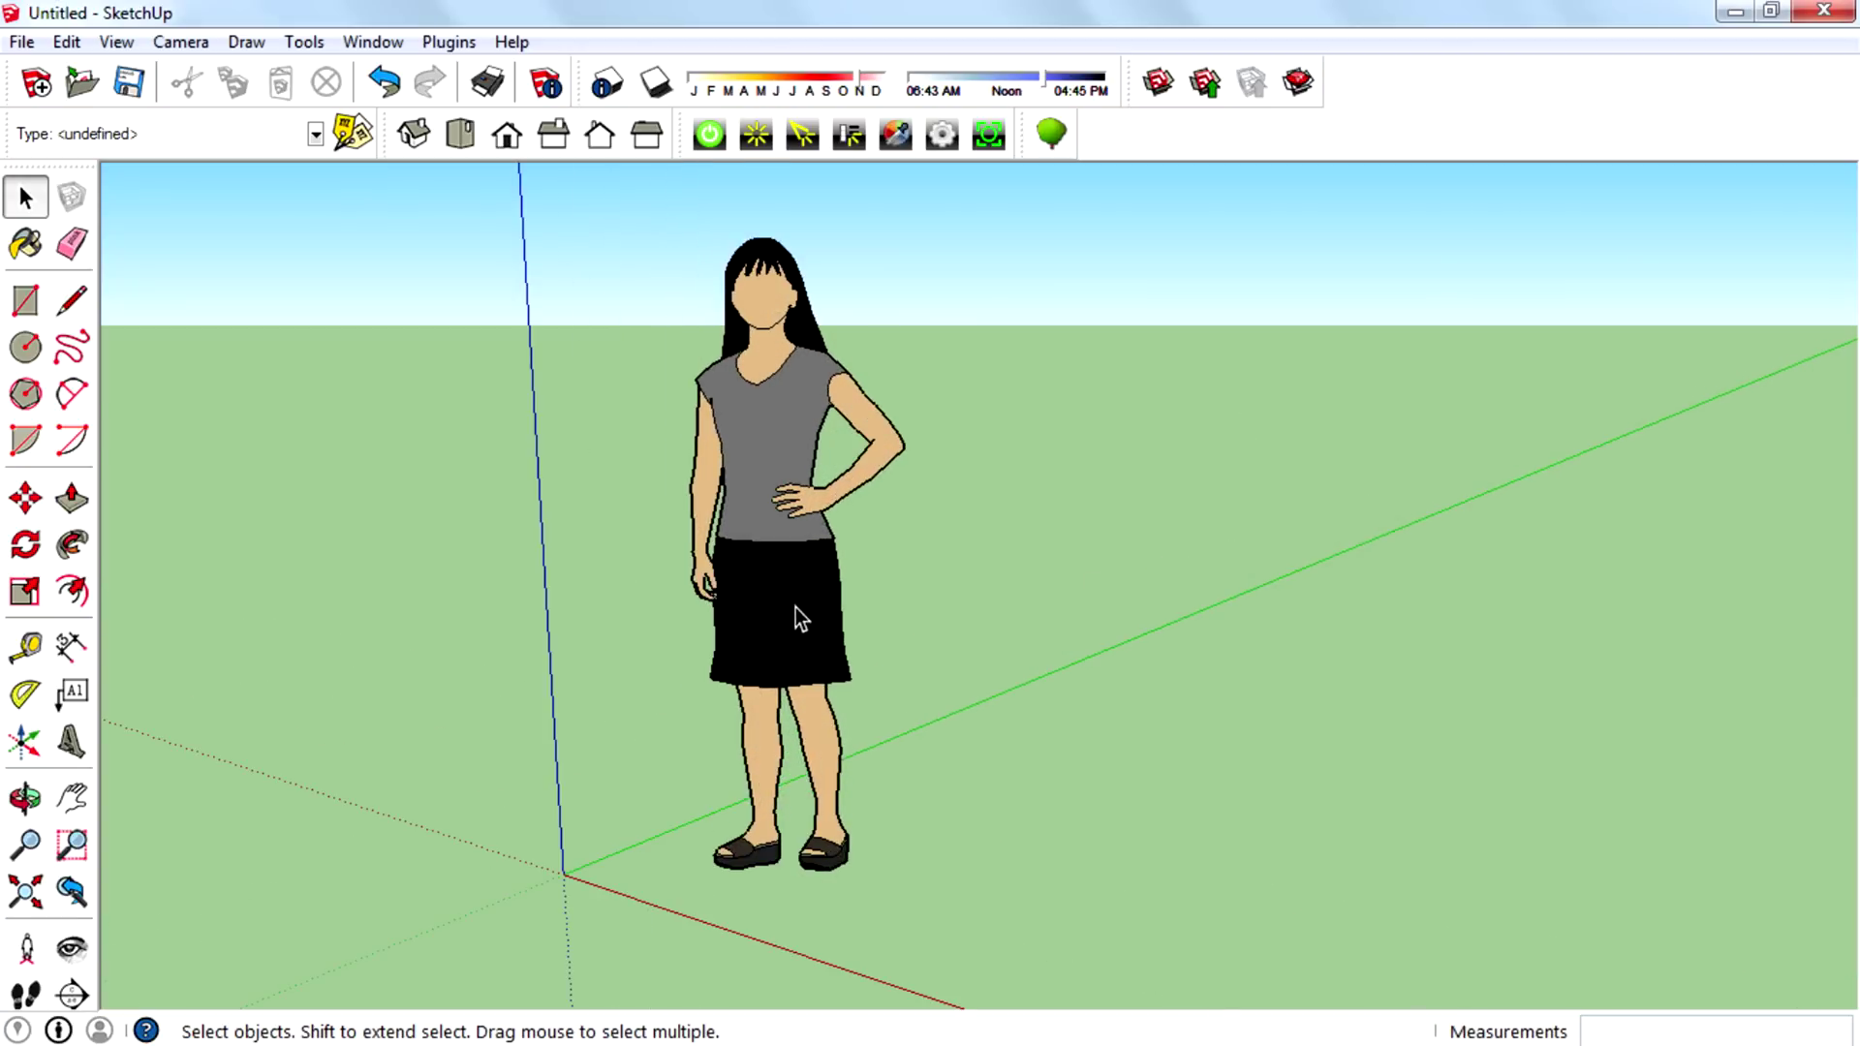
{"action": "middle_click_drag", "start_coordinate": [713, 636], "coordinate": [776, 638]}
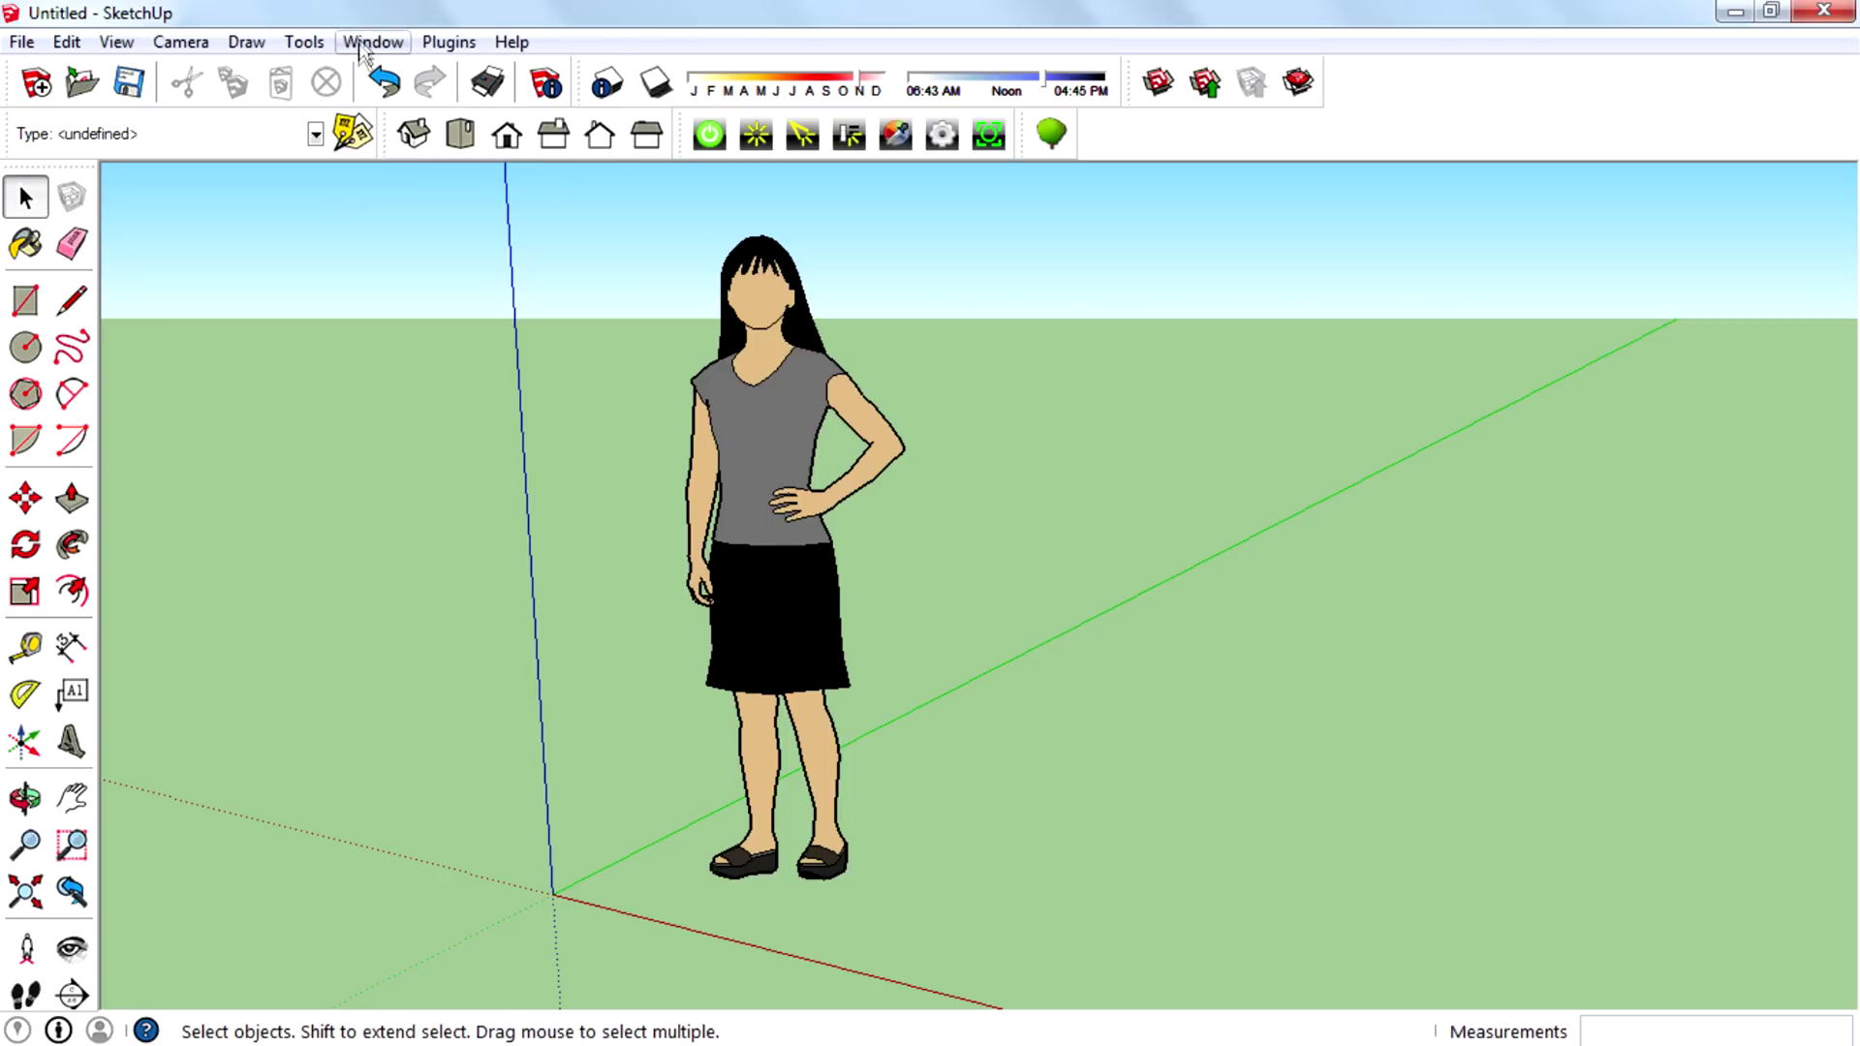
Step: Apply the Simple Style from the Styles panel, close the panel, and tilt the view down
{"action": "left_click", "coordinate": [372, 41]}
{"action": "left_click", "coordinate": [401, 205]}
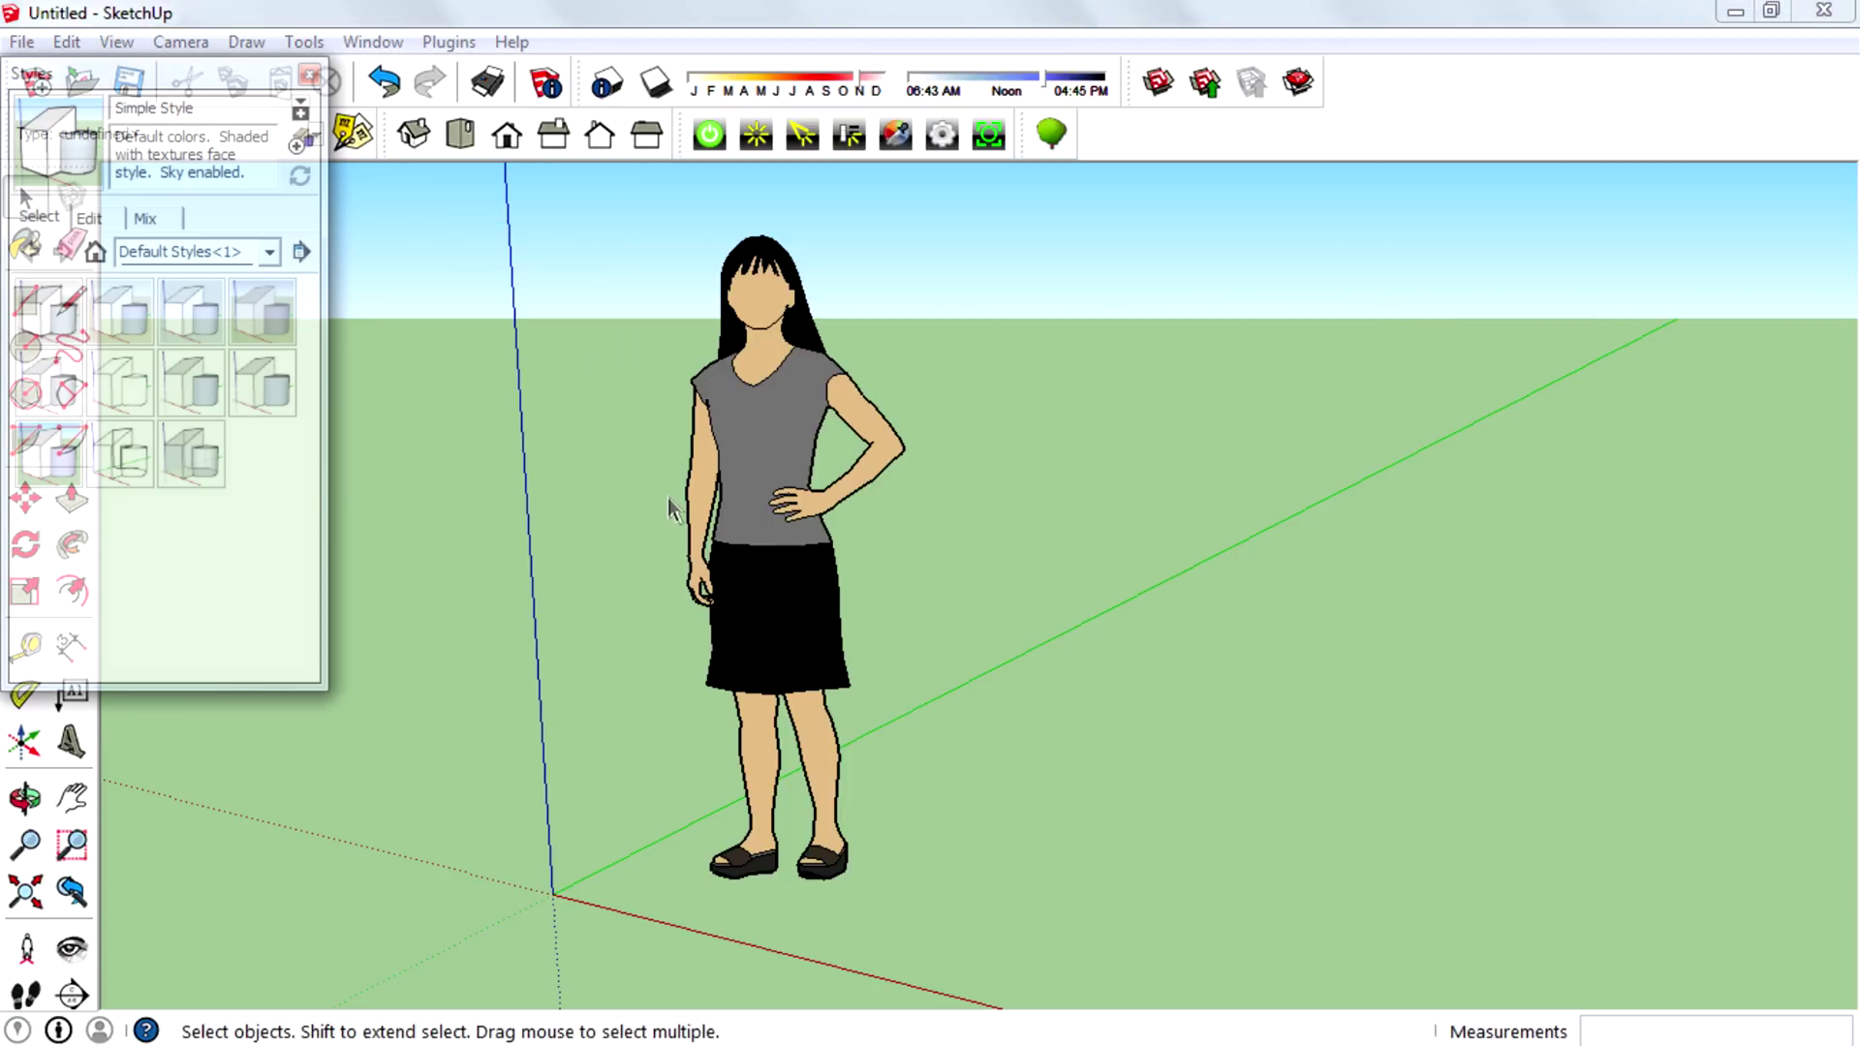
{"action": "left_click", "coordinate": [48, 454]}
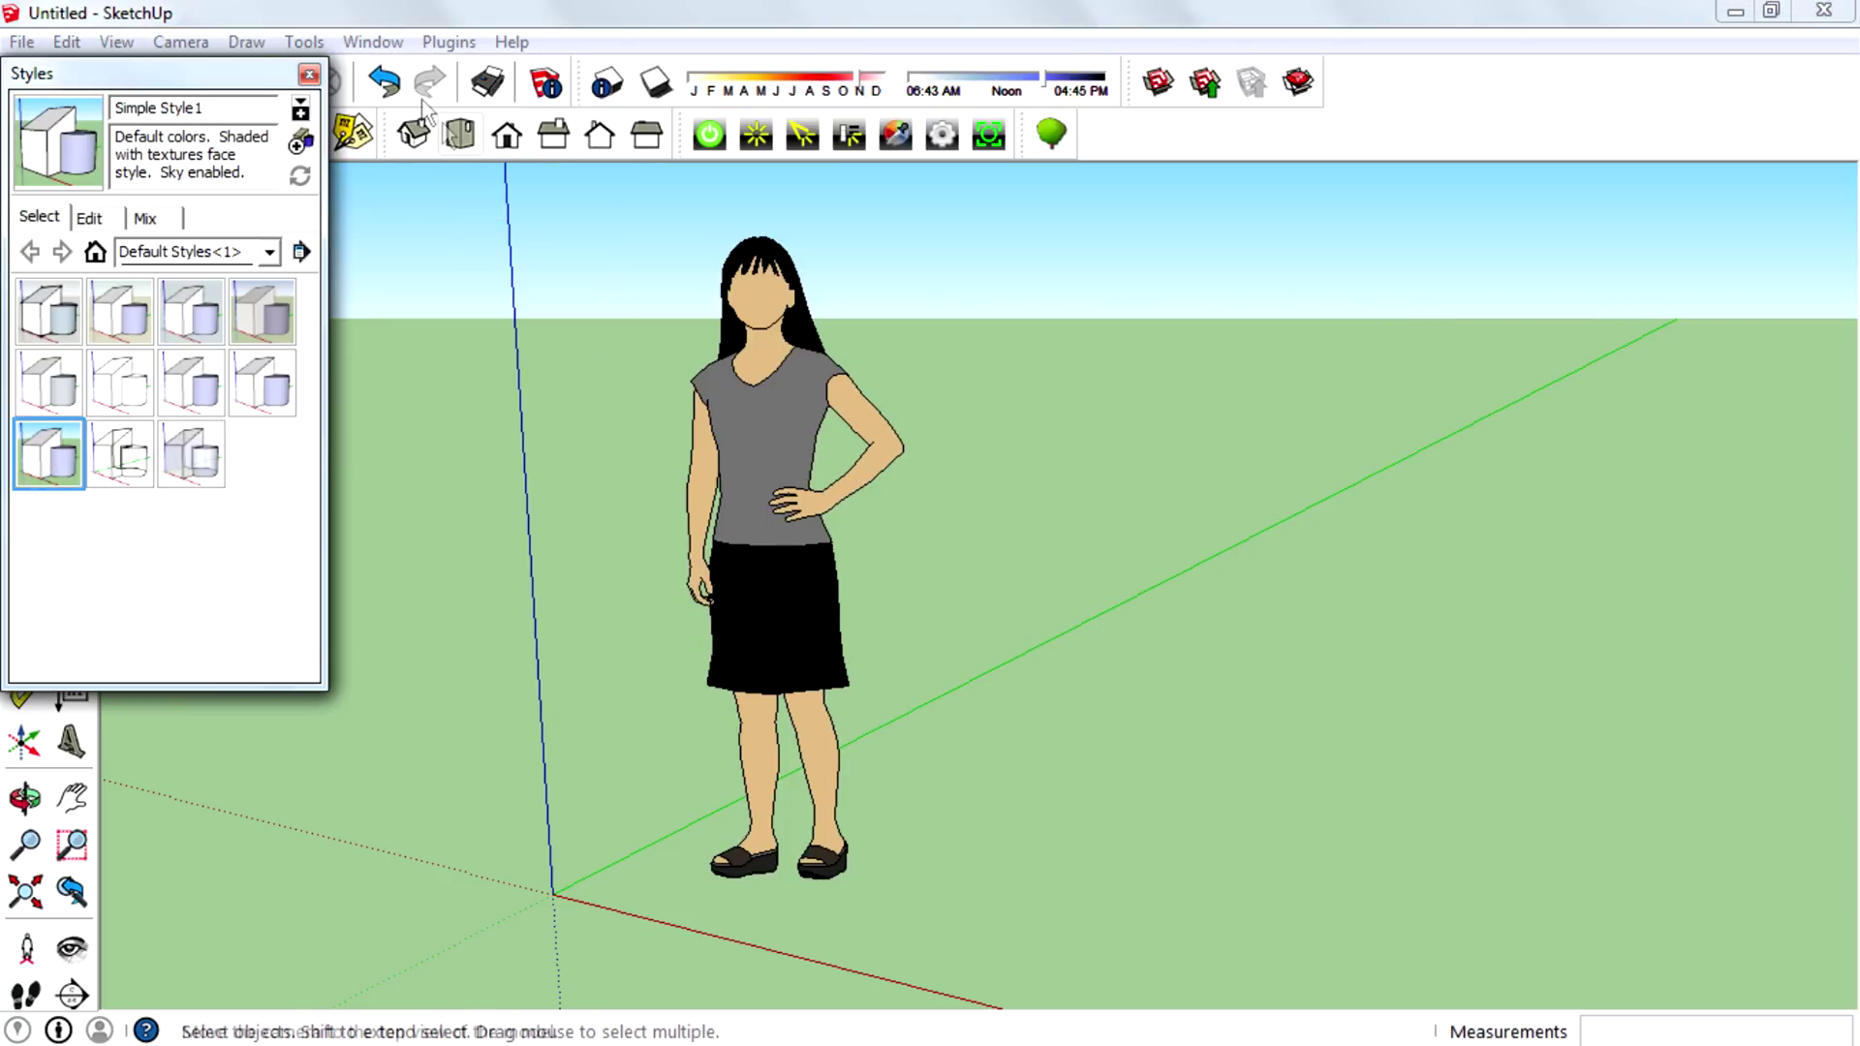
{"action": "left_click", "coordinate": [308, 74]}
{"action": "middle_click_drag", "start_coordinate": [781, 605], "coordinate": [748, 597]}
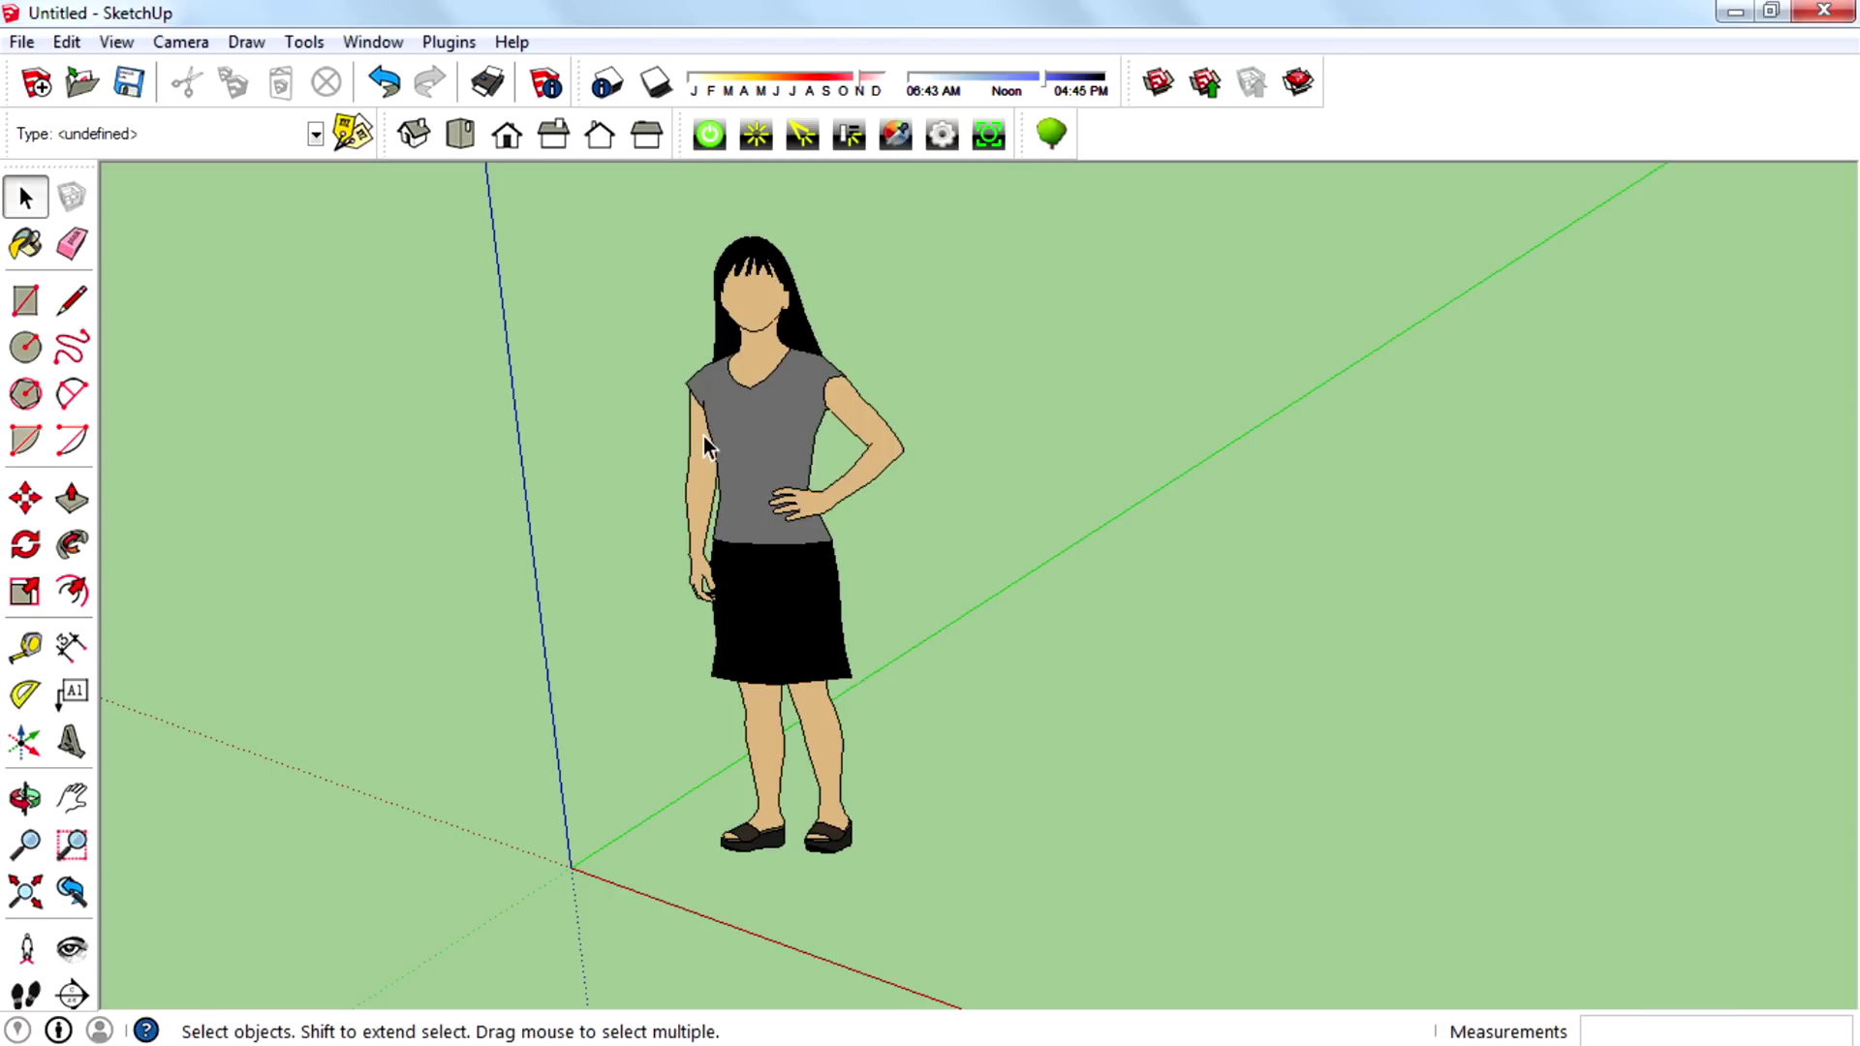
Step: Import the IFC 2x3.skc classification file in Model Info > Classifications
{"action": "left_click", "coordinate": [352, 134]}
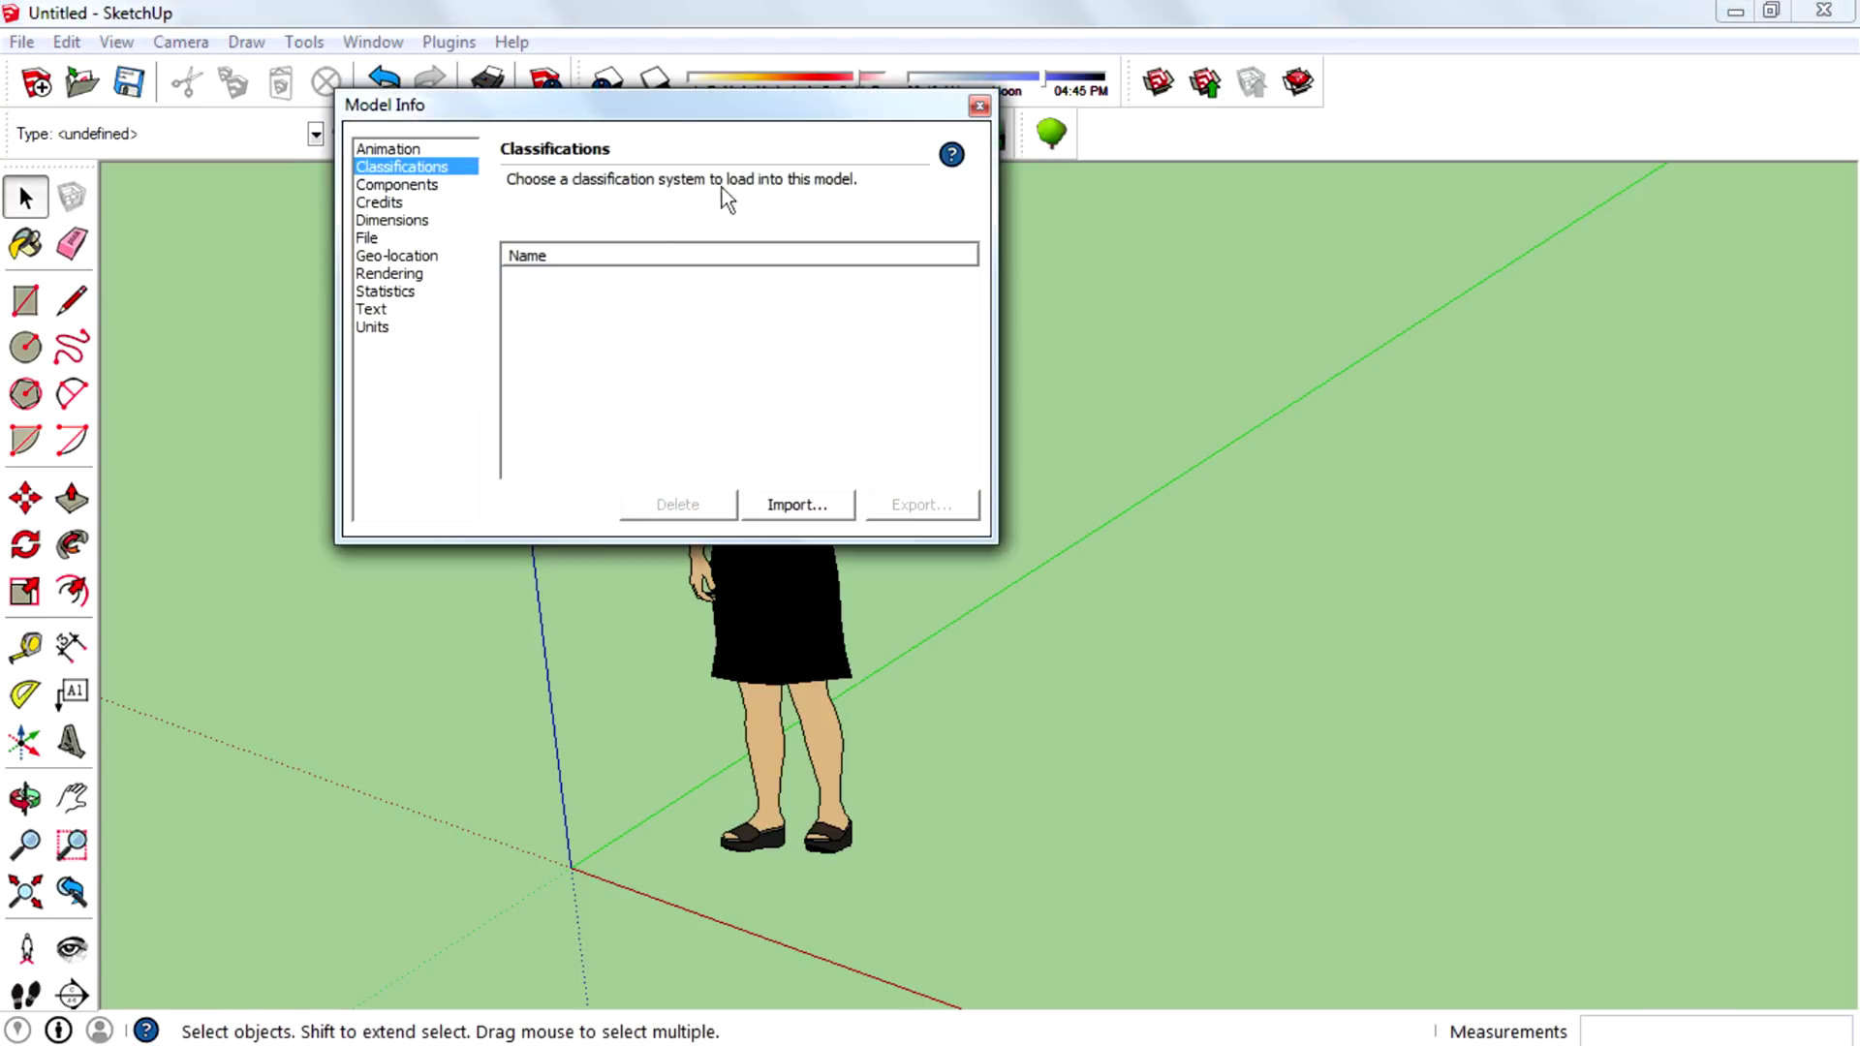
{"action": "left_click", "coordinate": [978, 106]}
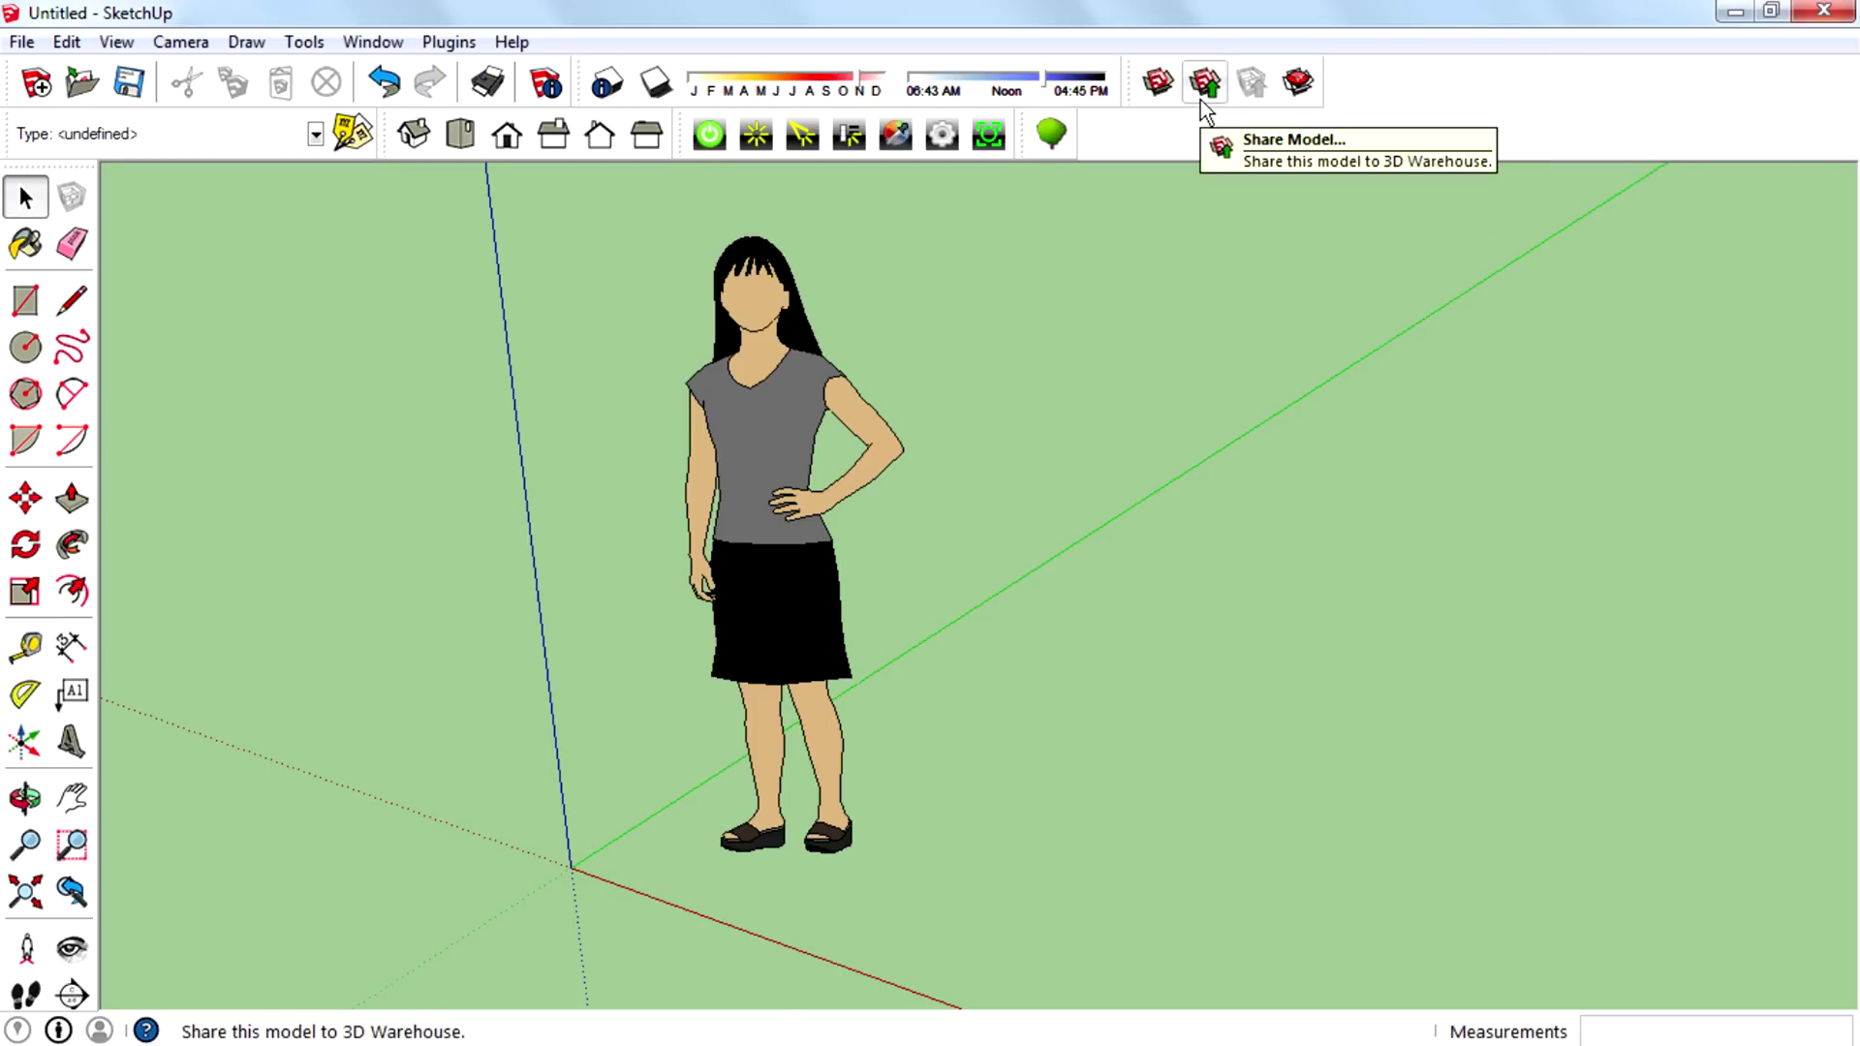
{"action": "left_click", "coordinate": [352, 133]}
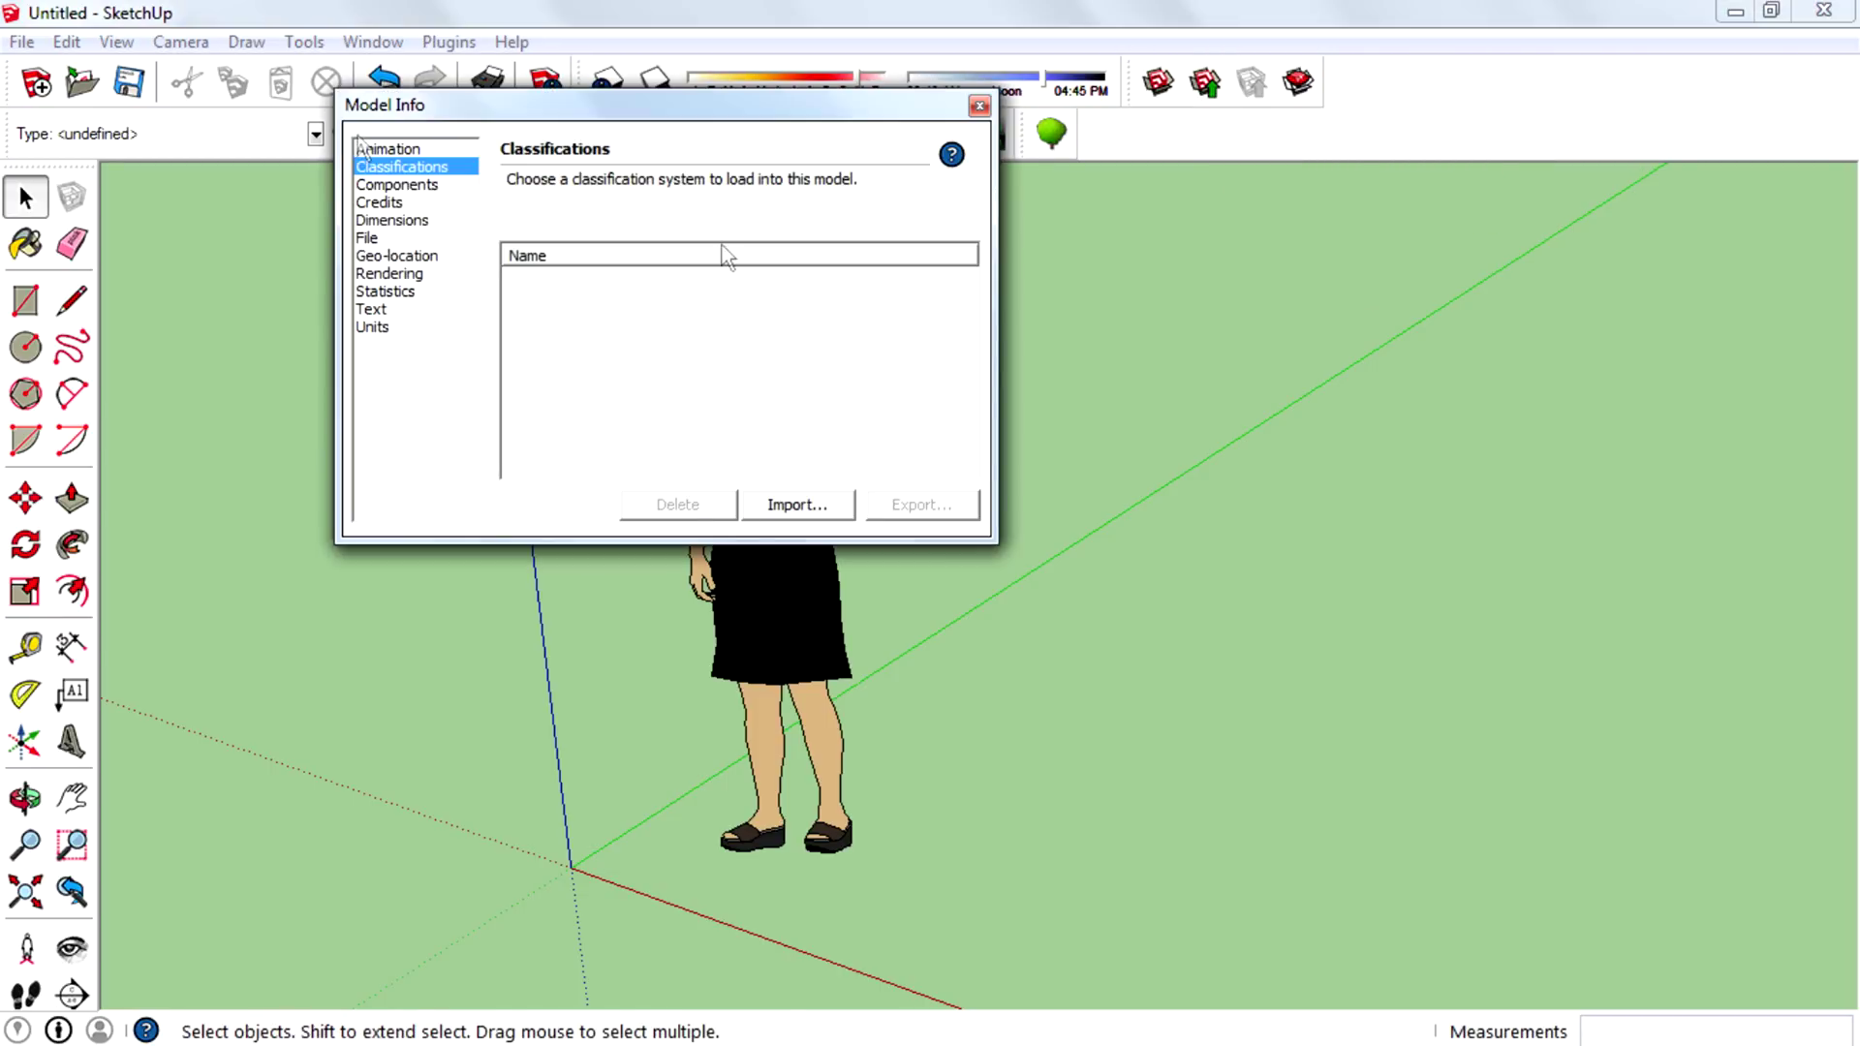
{"action": "left_click", "coordinate": [797, 505]}
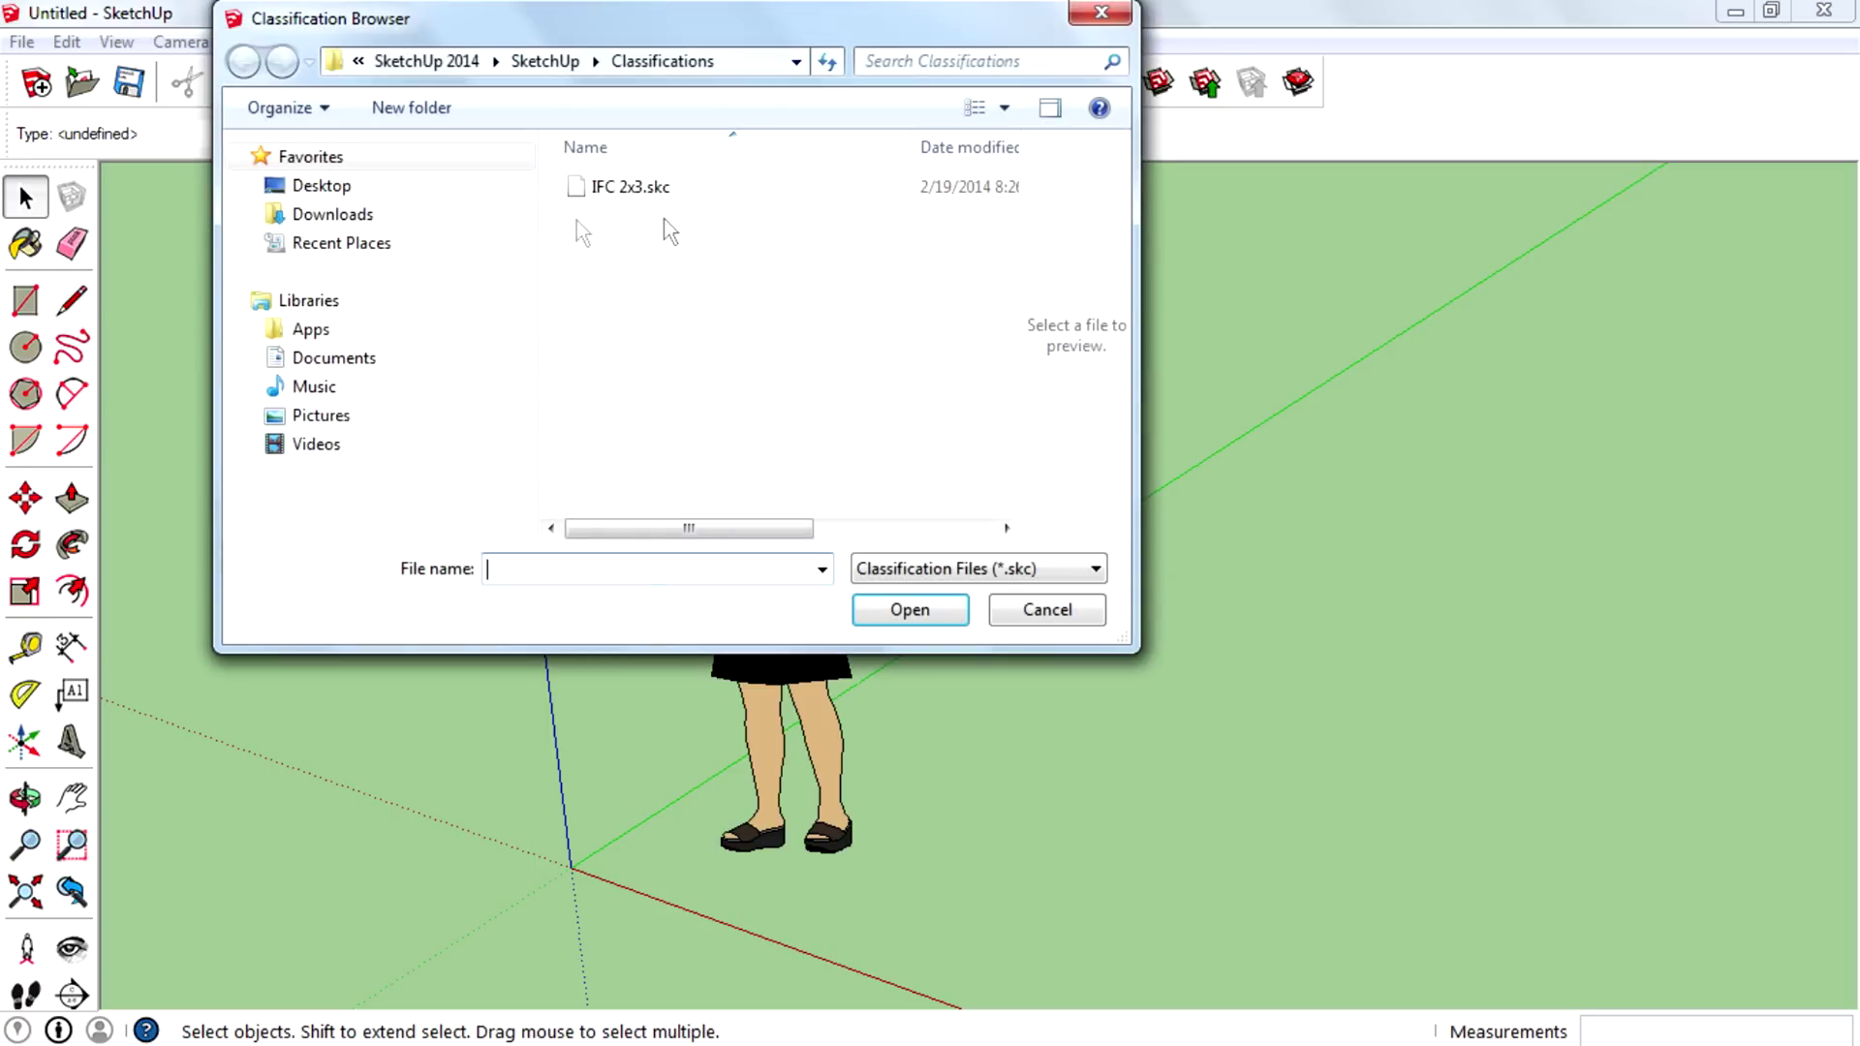
{"action": "left_click", "coordinate": [630, 186]}
{"action": "left_click", "coordinate": [905, 610]}
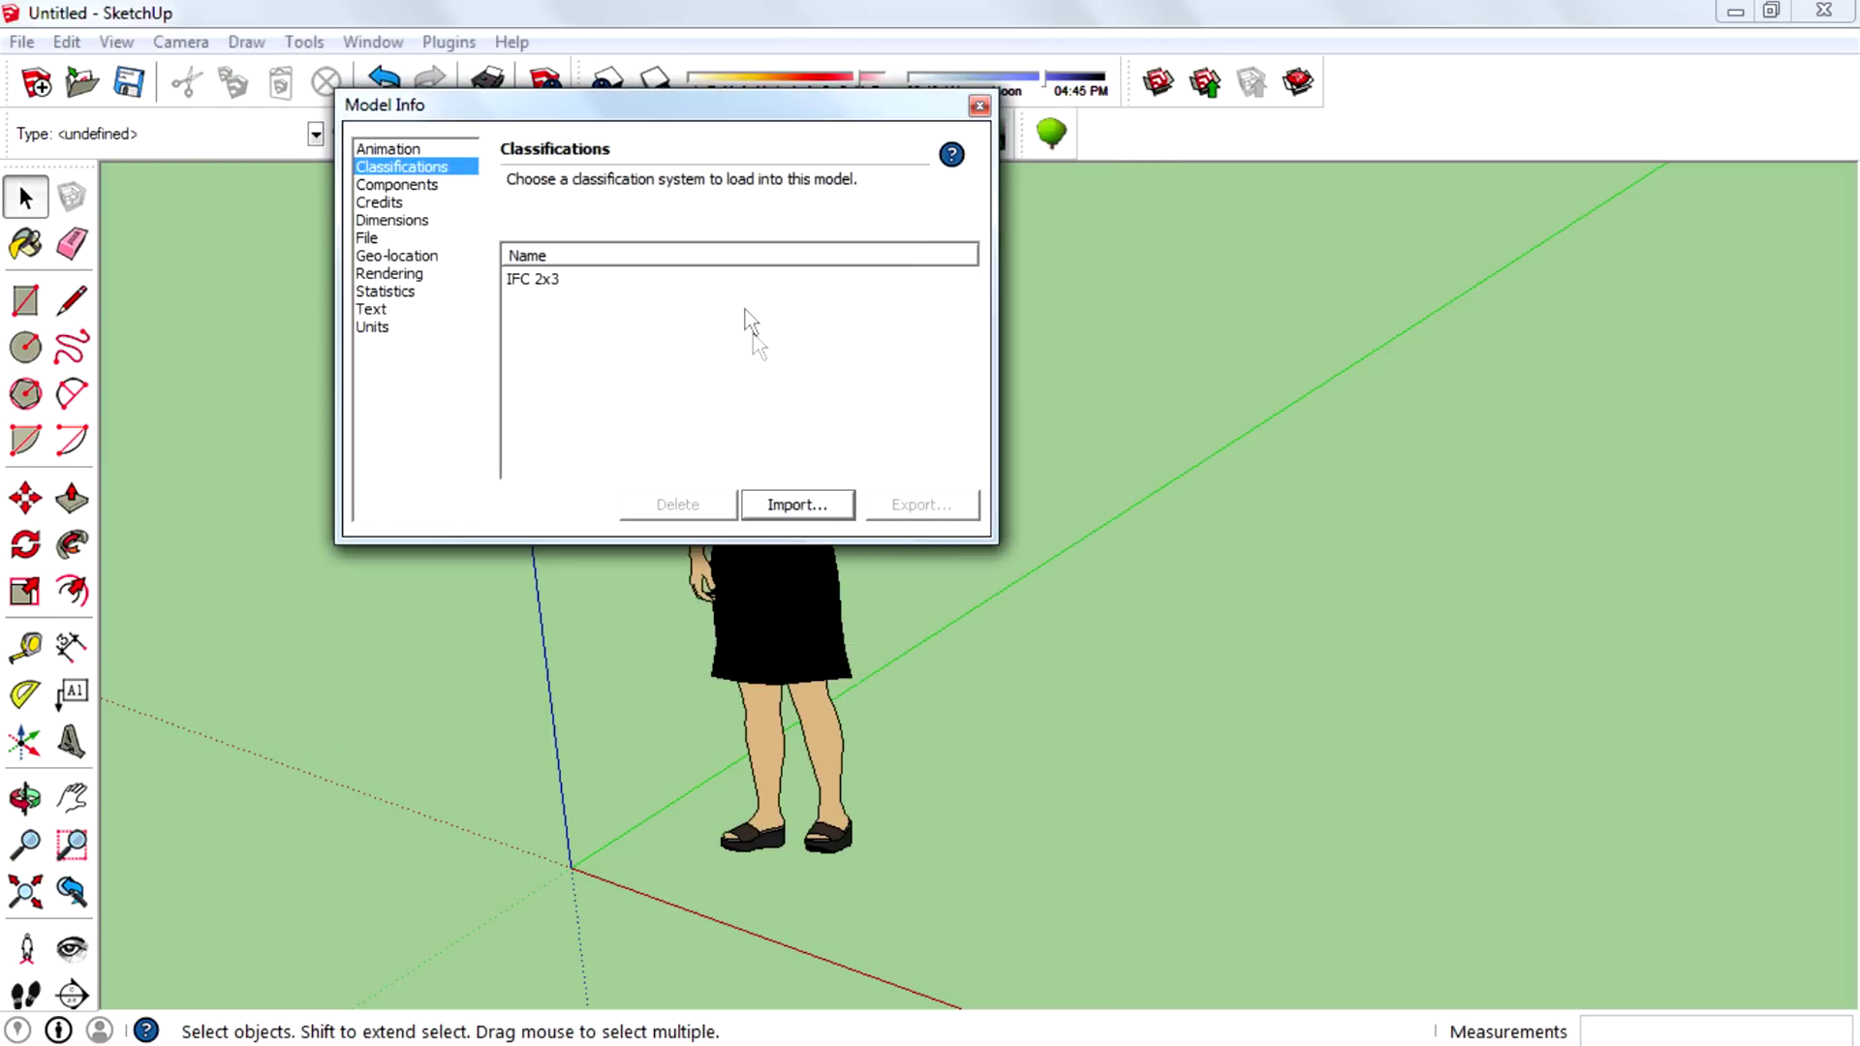
Step: Try exporting the IFC 2x3 classification, cancel the save dialog, and close Model Info
{"action": "left_click", "coordinate": [770, 283]}
{"action": "left_click", "coordinate": [936, 510]}
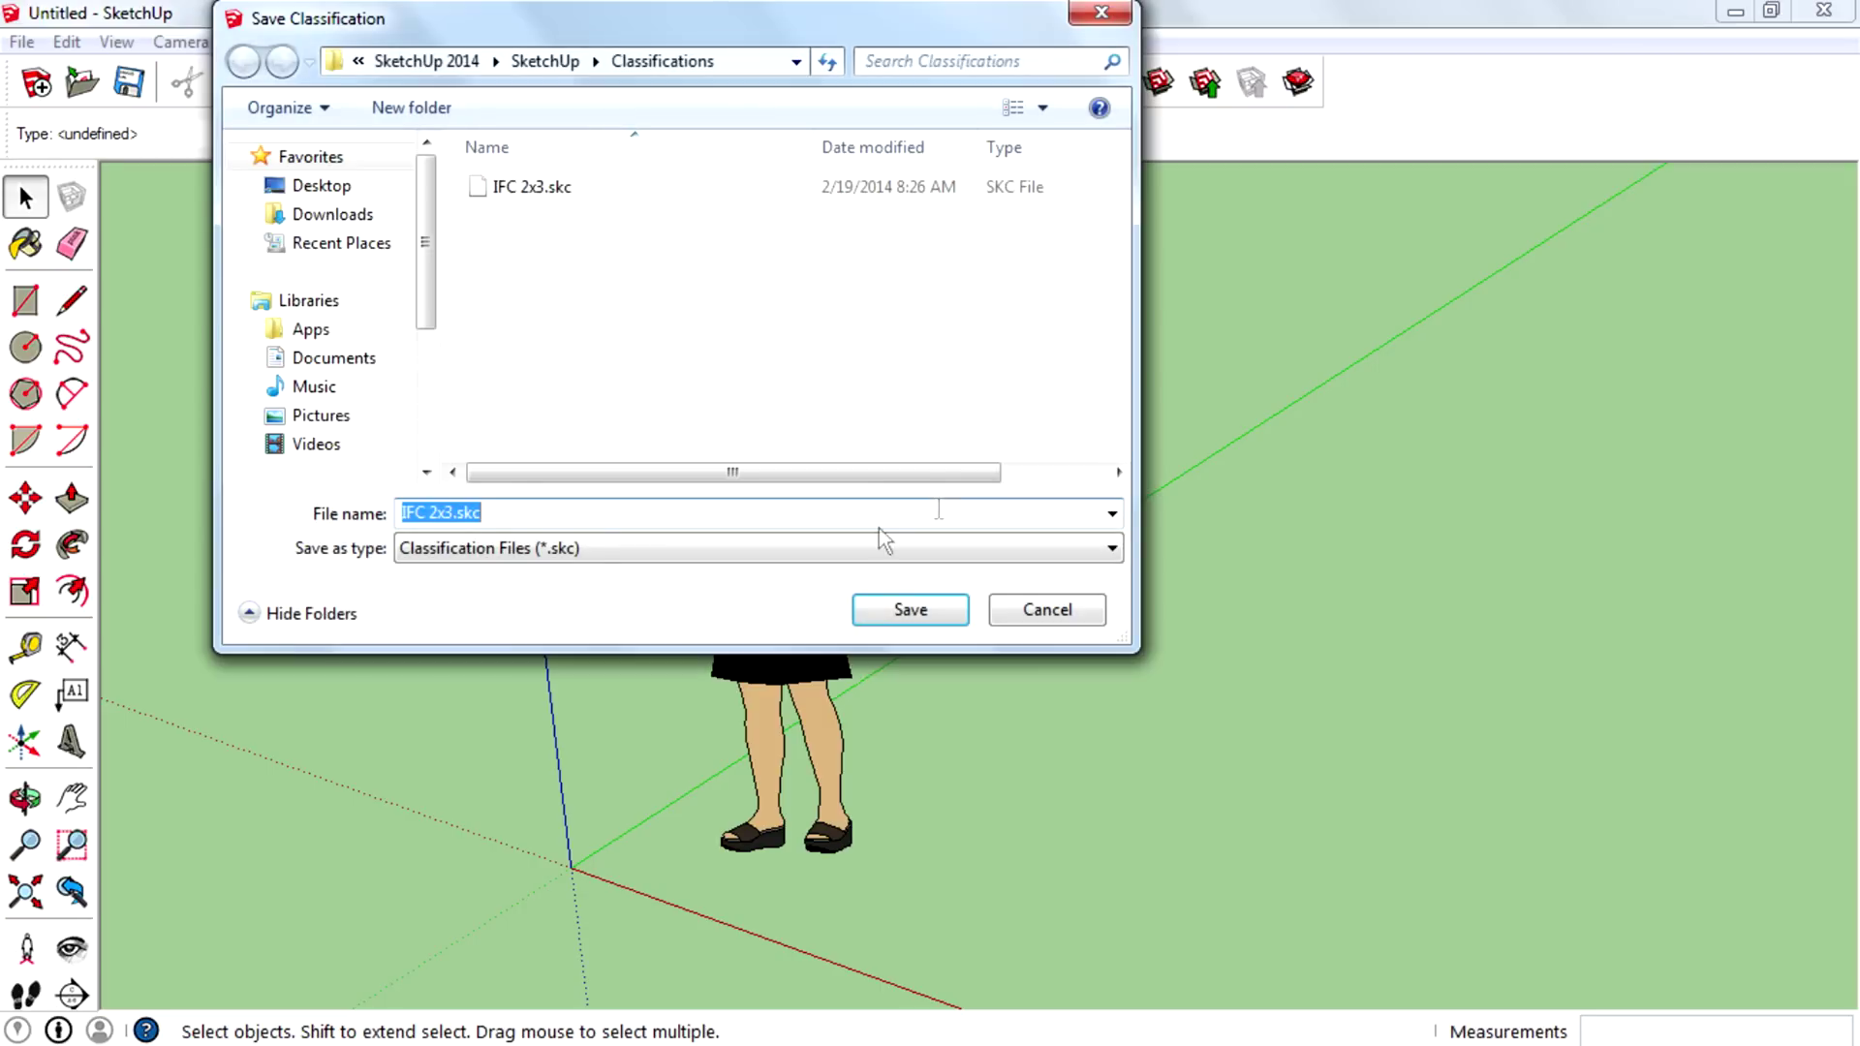
{"action": "key", "text": "End"}
{"action": "left_click", "coordinate": [1101, 11]}
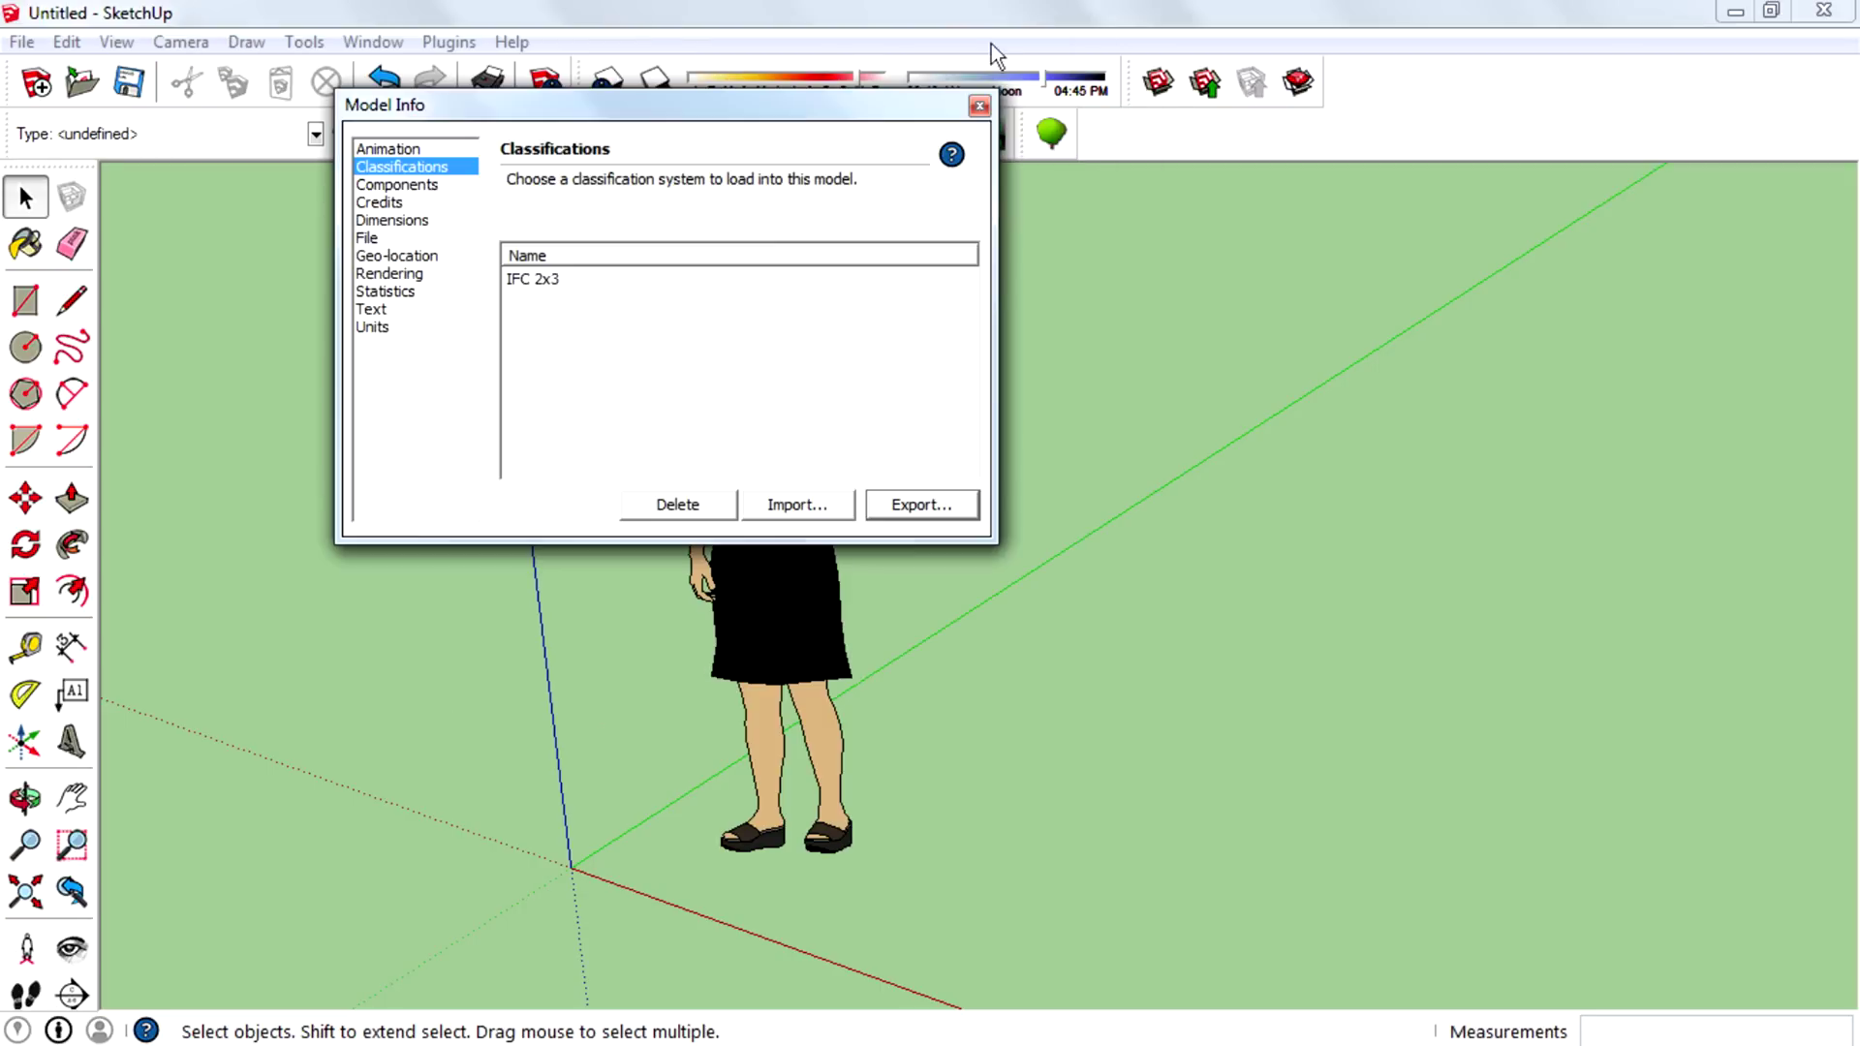
{"action": "left_click", "coordinate": [978, 105]}
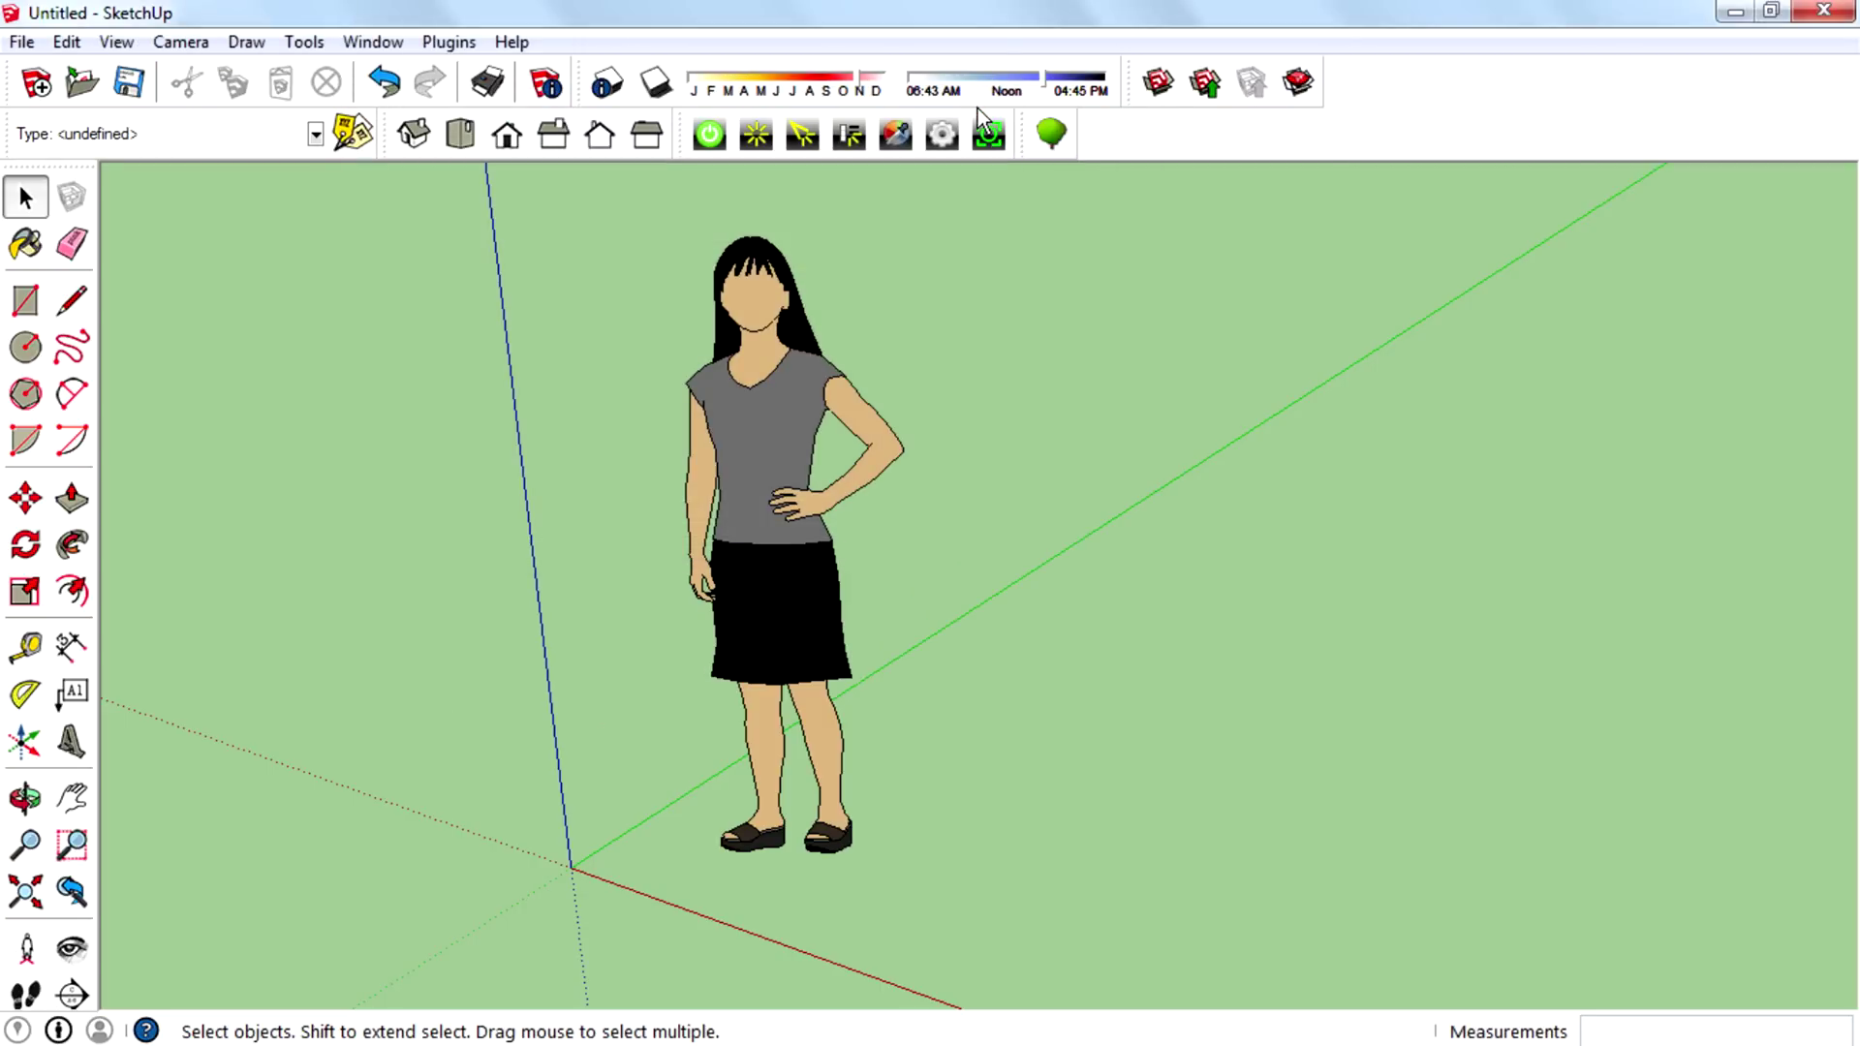
Step: Open the Ruby Console from the Window menu and move it toward the centre
{"action": "left_click", "coordinate": [383, 45]}
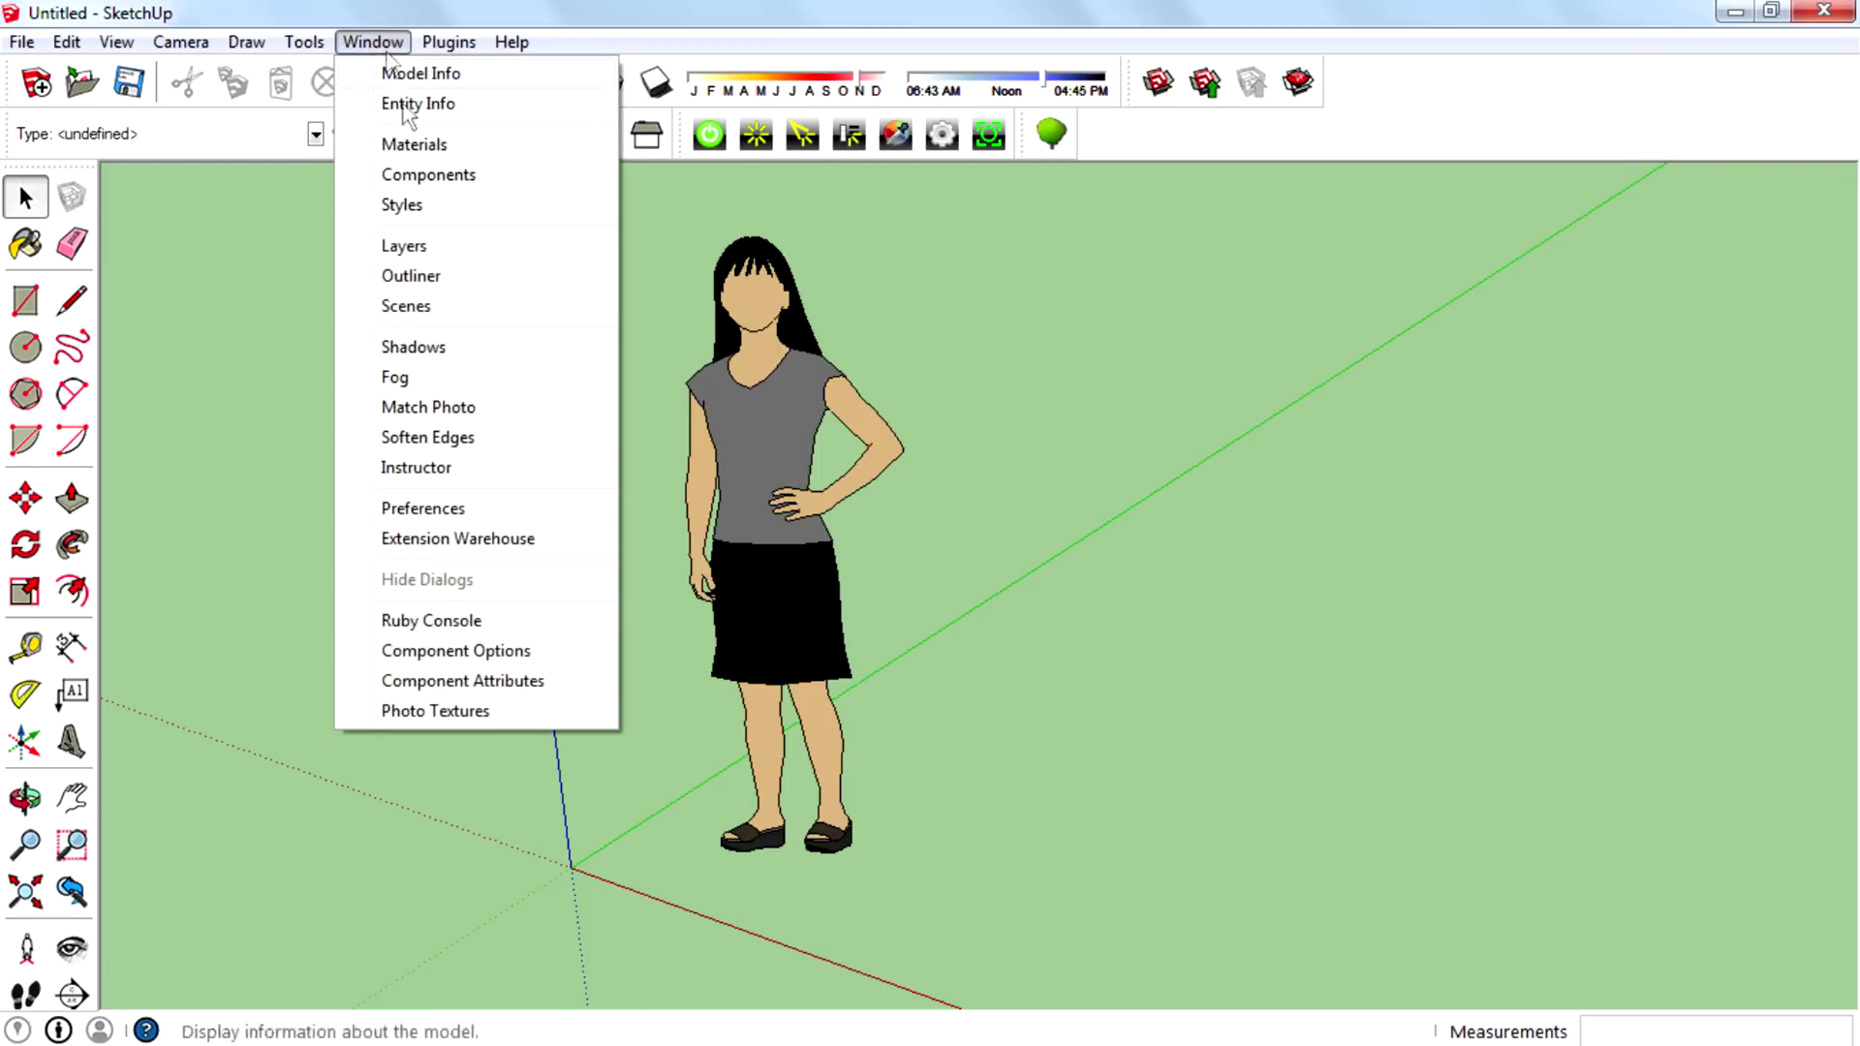
{"action": "left_click", "coordinate": [431, 621]}
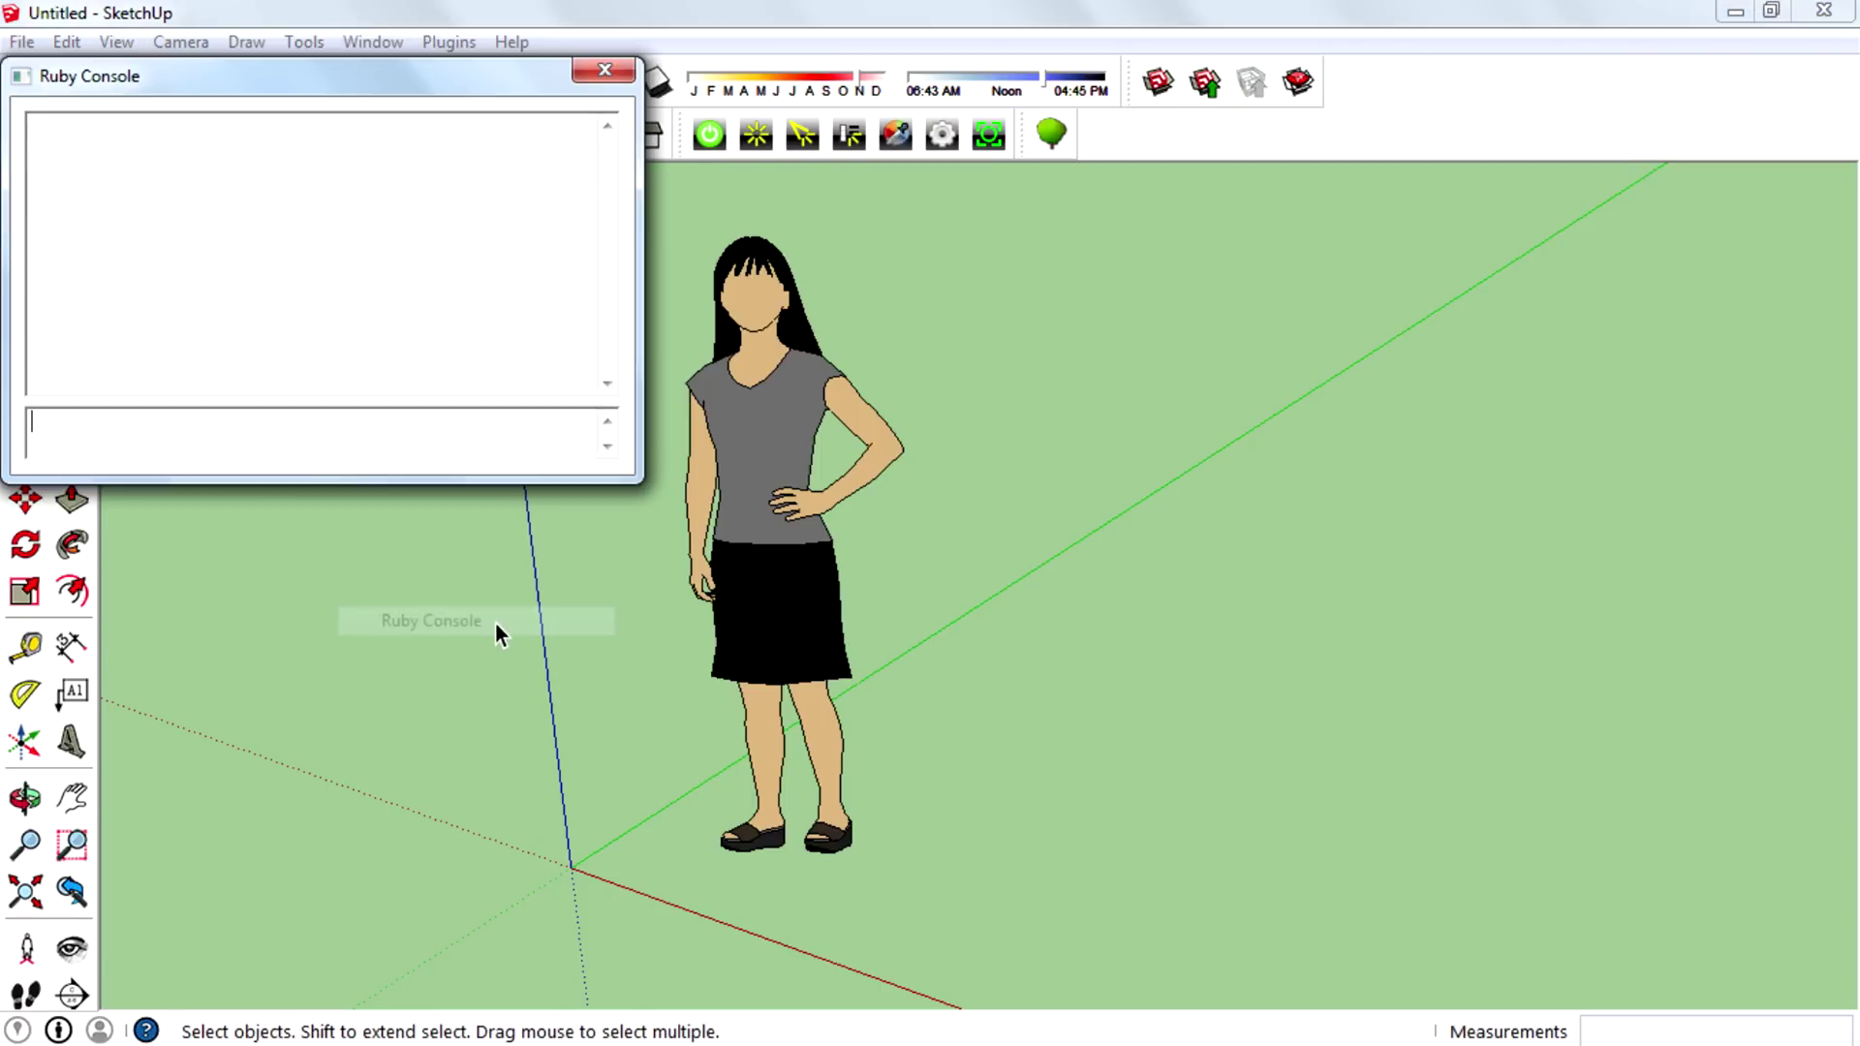
{"action": "left_click_drag", "start_coordinate": [374, 83], "coordinate": [1223, 346]}
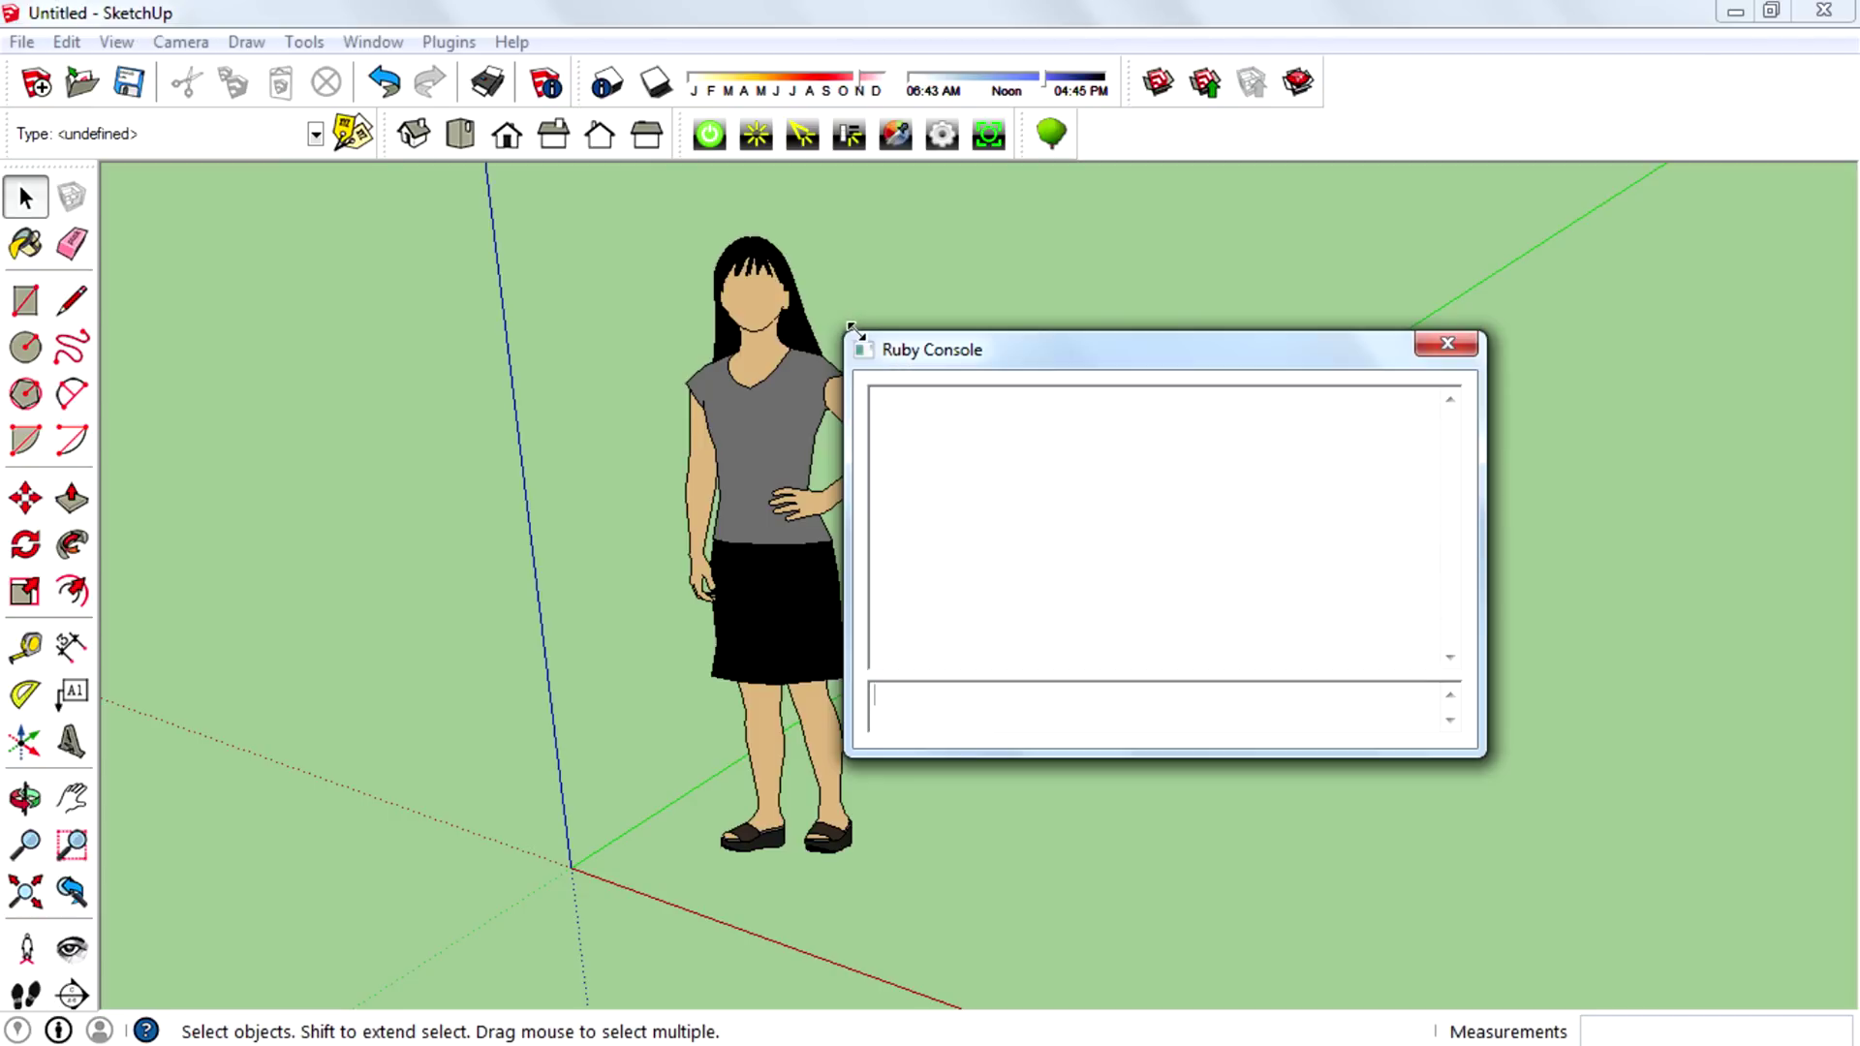
Step: Close the Ruby Console and zoom in on the woman figure
{"action": "left_click", "coordinate": [1447, 345]}
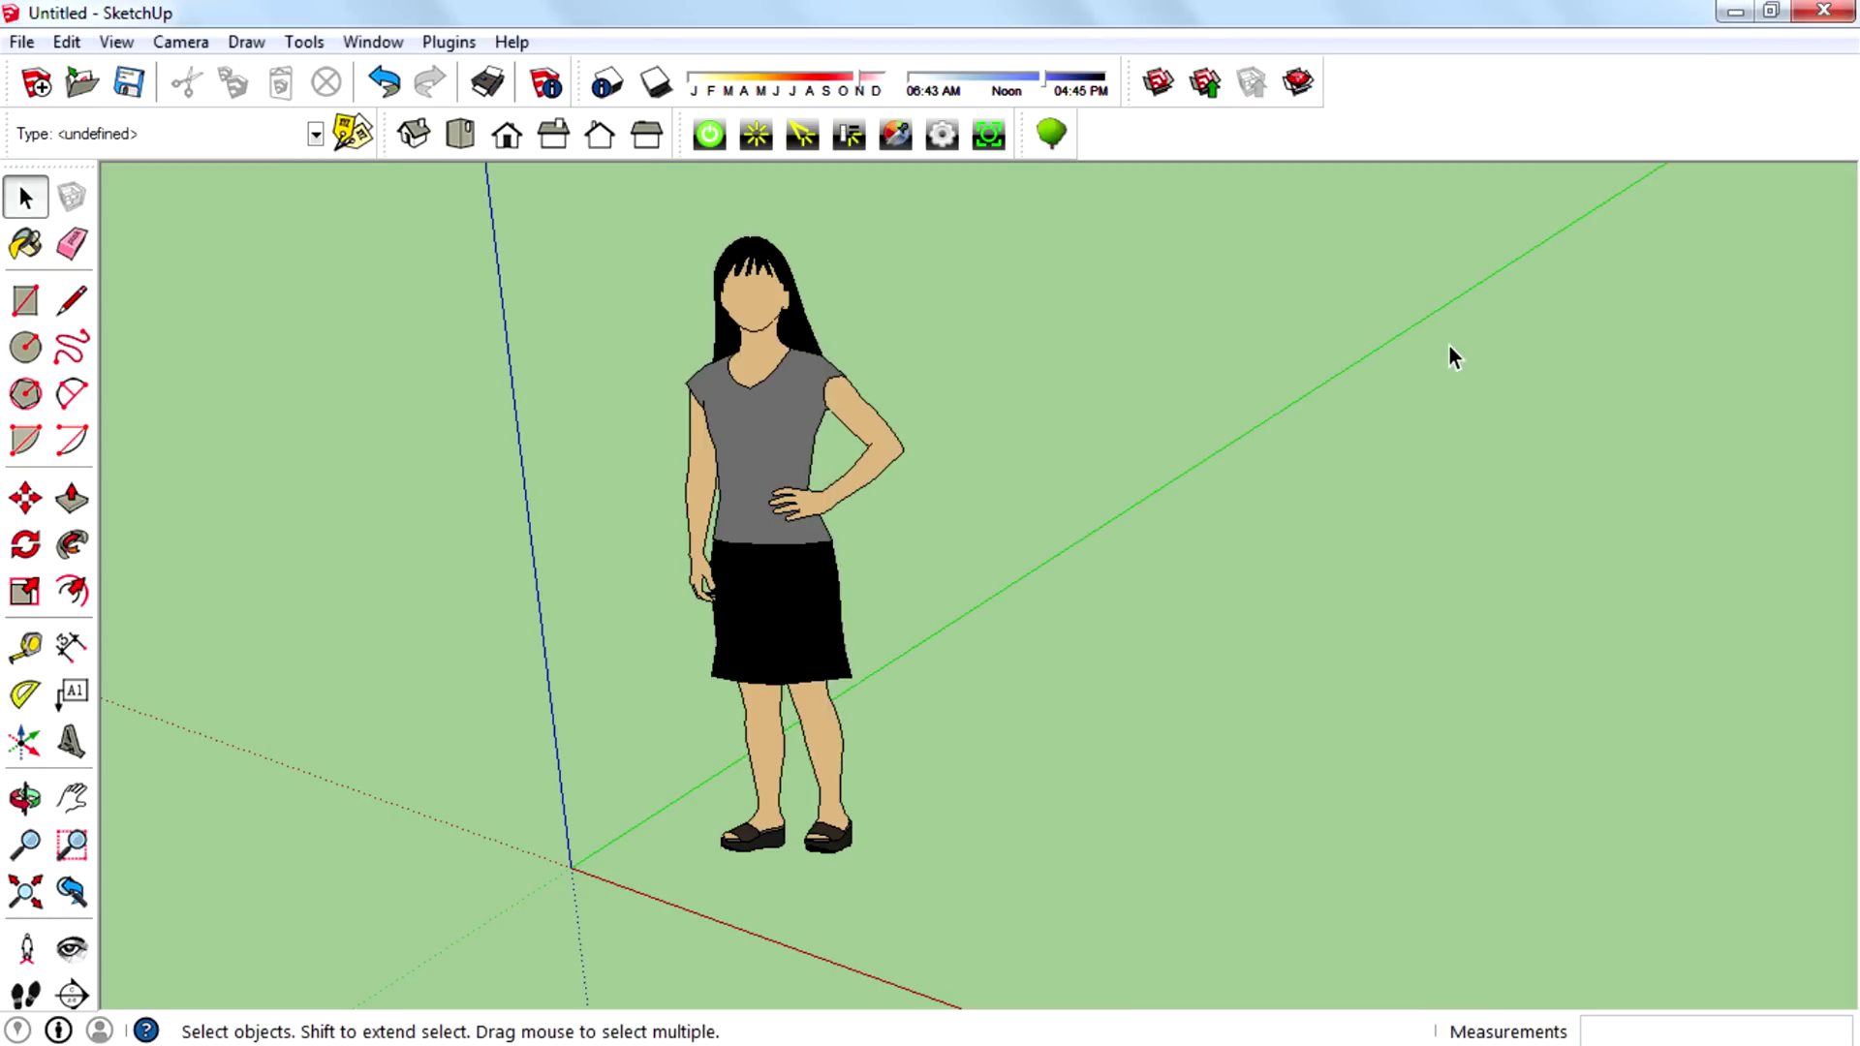
{"action": "scroll", "coordinate": [1056, 494], "scroll_direction": "up", "scroll_amount": 2}
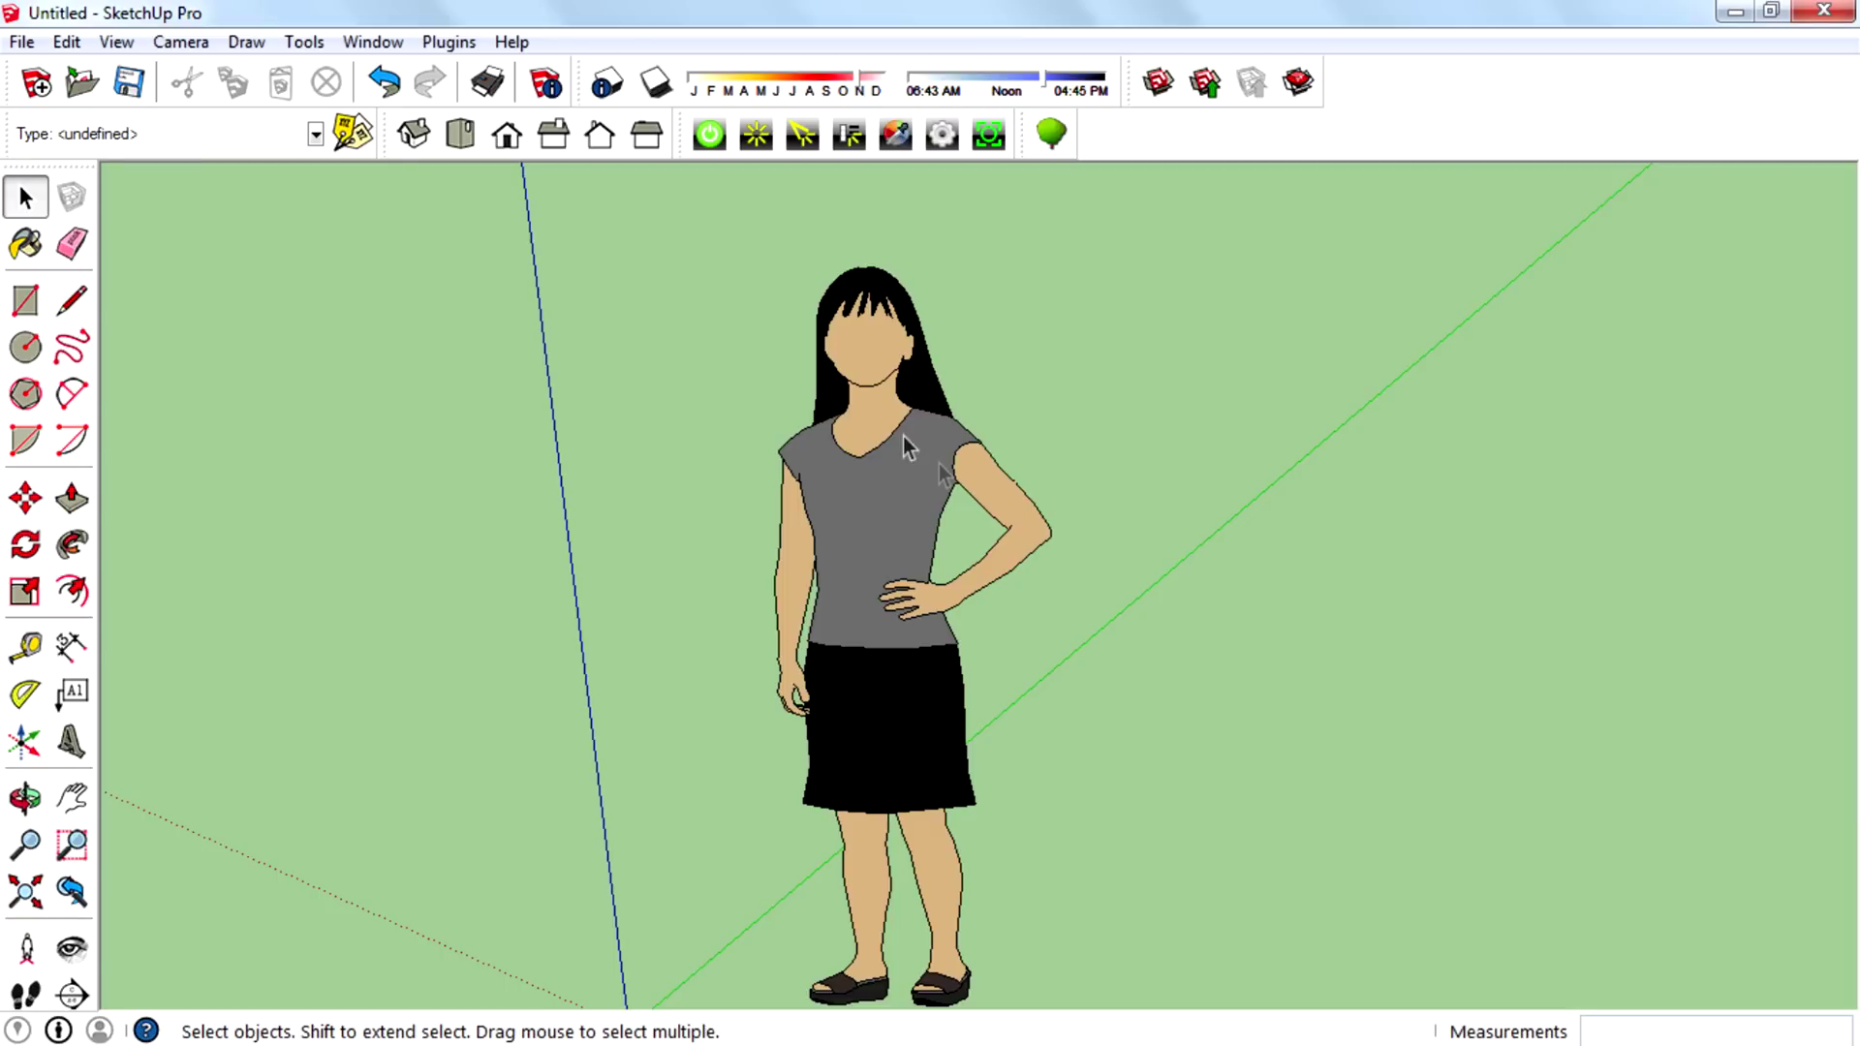
Step: Open recent file Brit.skp without saving the untitled model, accepting the version warning
{"action": "left_click", "coordinate": [21, 43]}
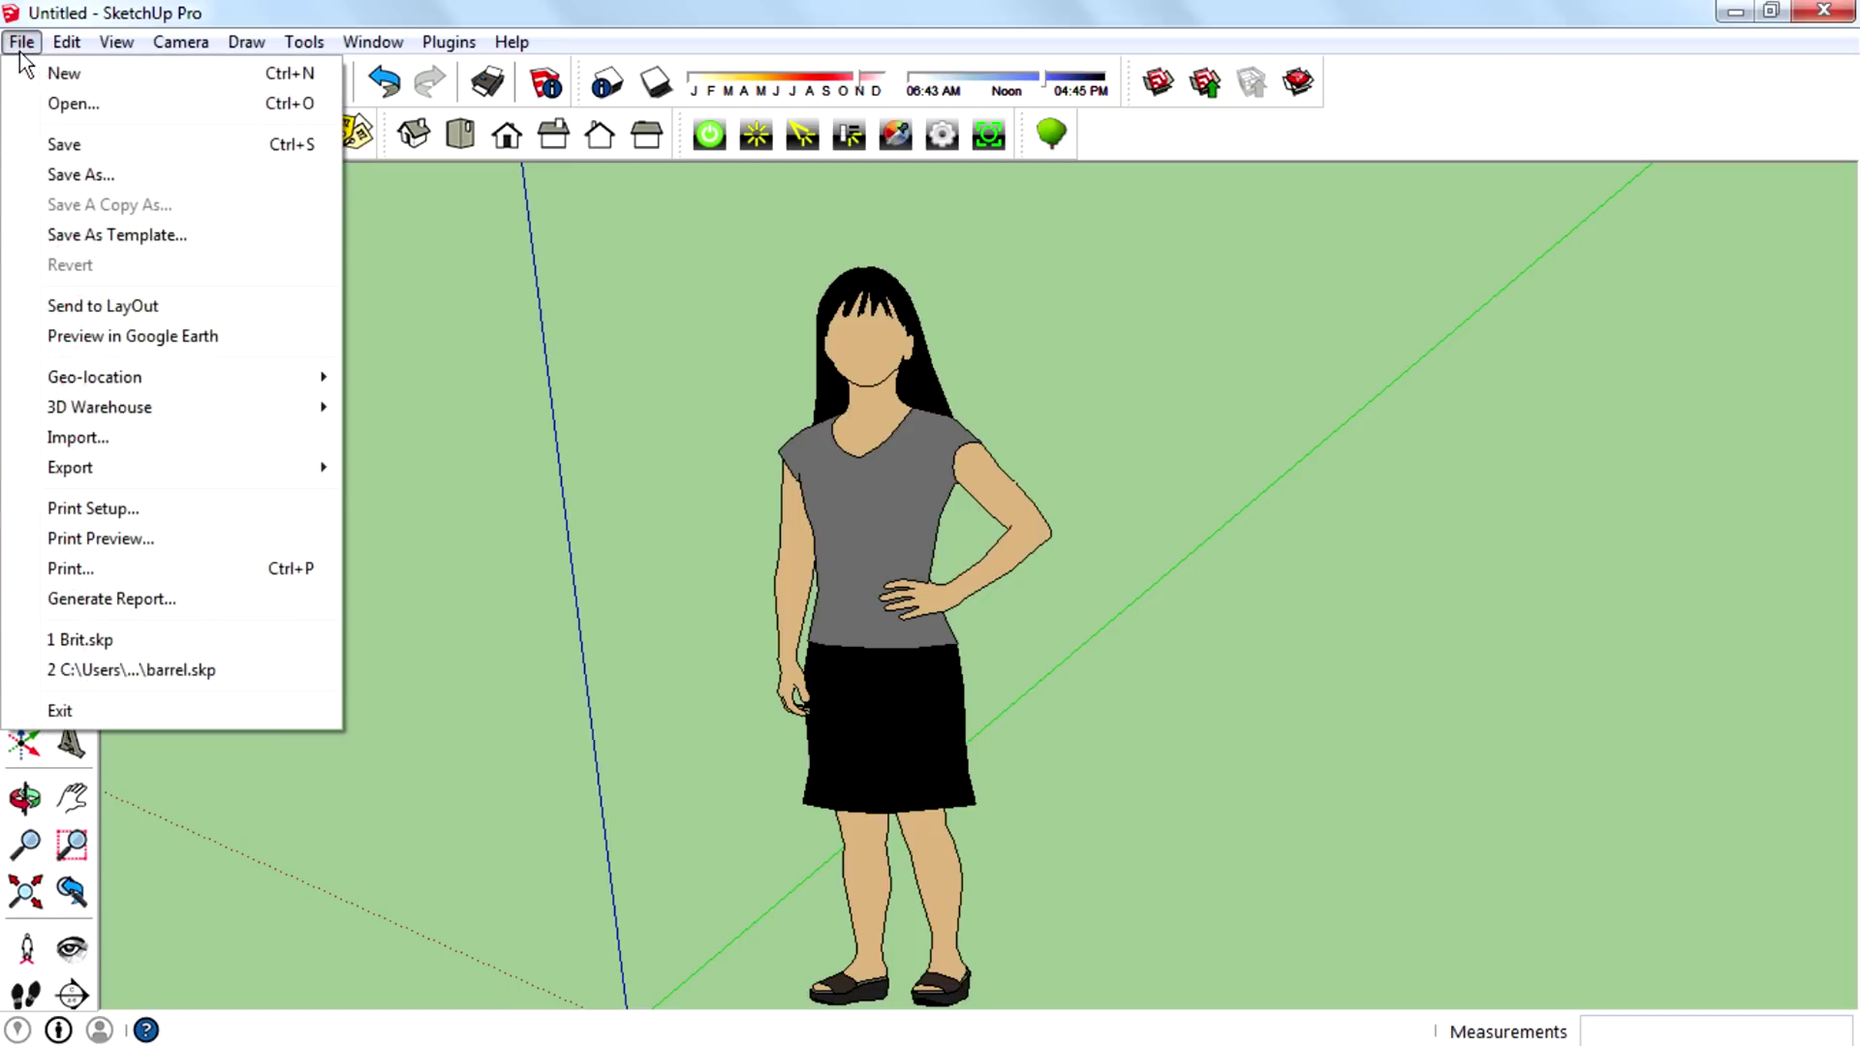
{"action": "left_click", "coordinate": [190, 645]}
{"action": "left_click", "coordinate": [963, 609]}
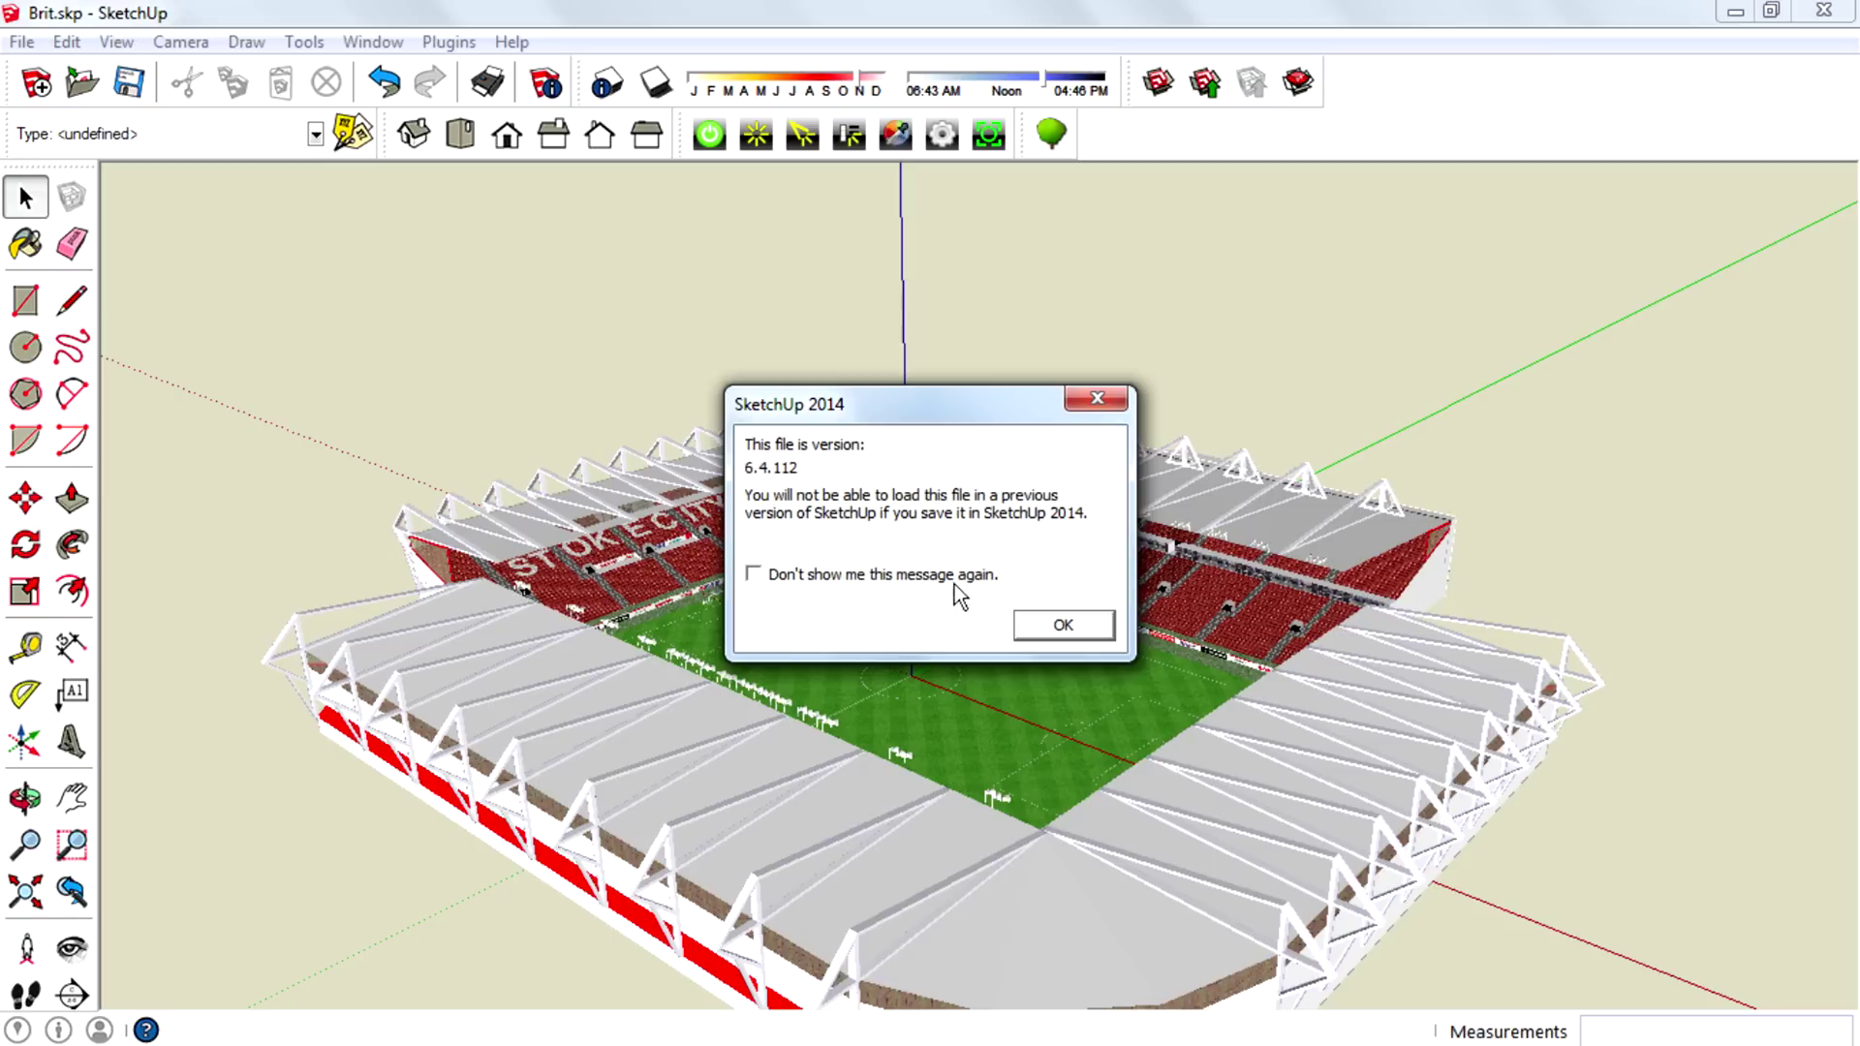
{"action": "left_click", "coordinate": [1065, 626]}
Step: Turn on shadows and orbit the stadium down to a low side view of the stands
{"action": "middle_click_drag", "start_coordinate": [1066, 626], "coordinate": [926, 199]}
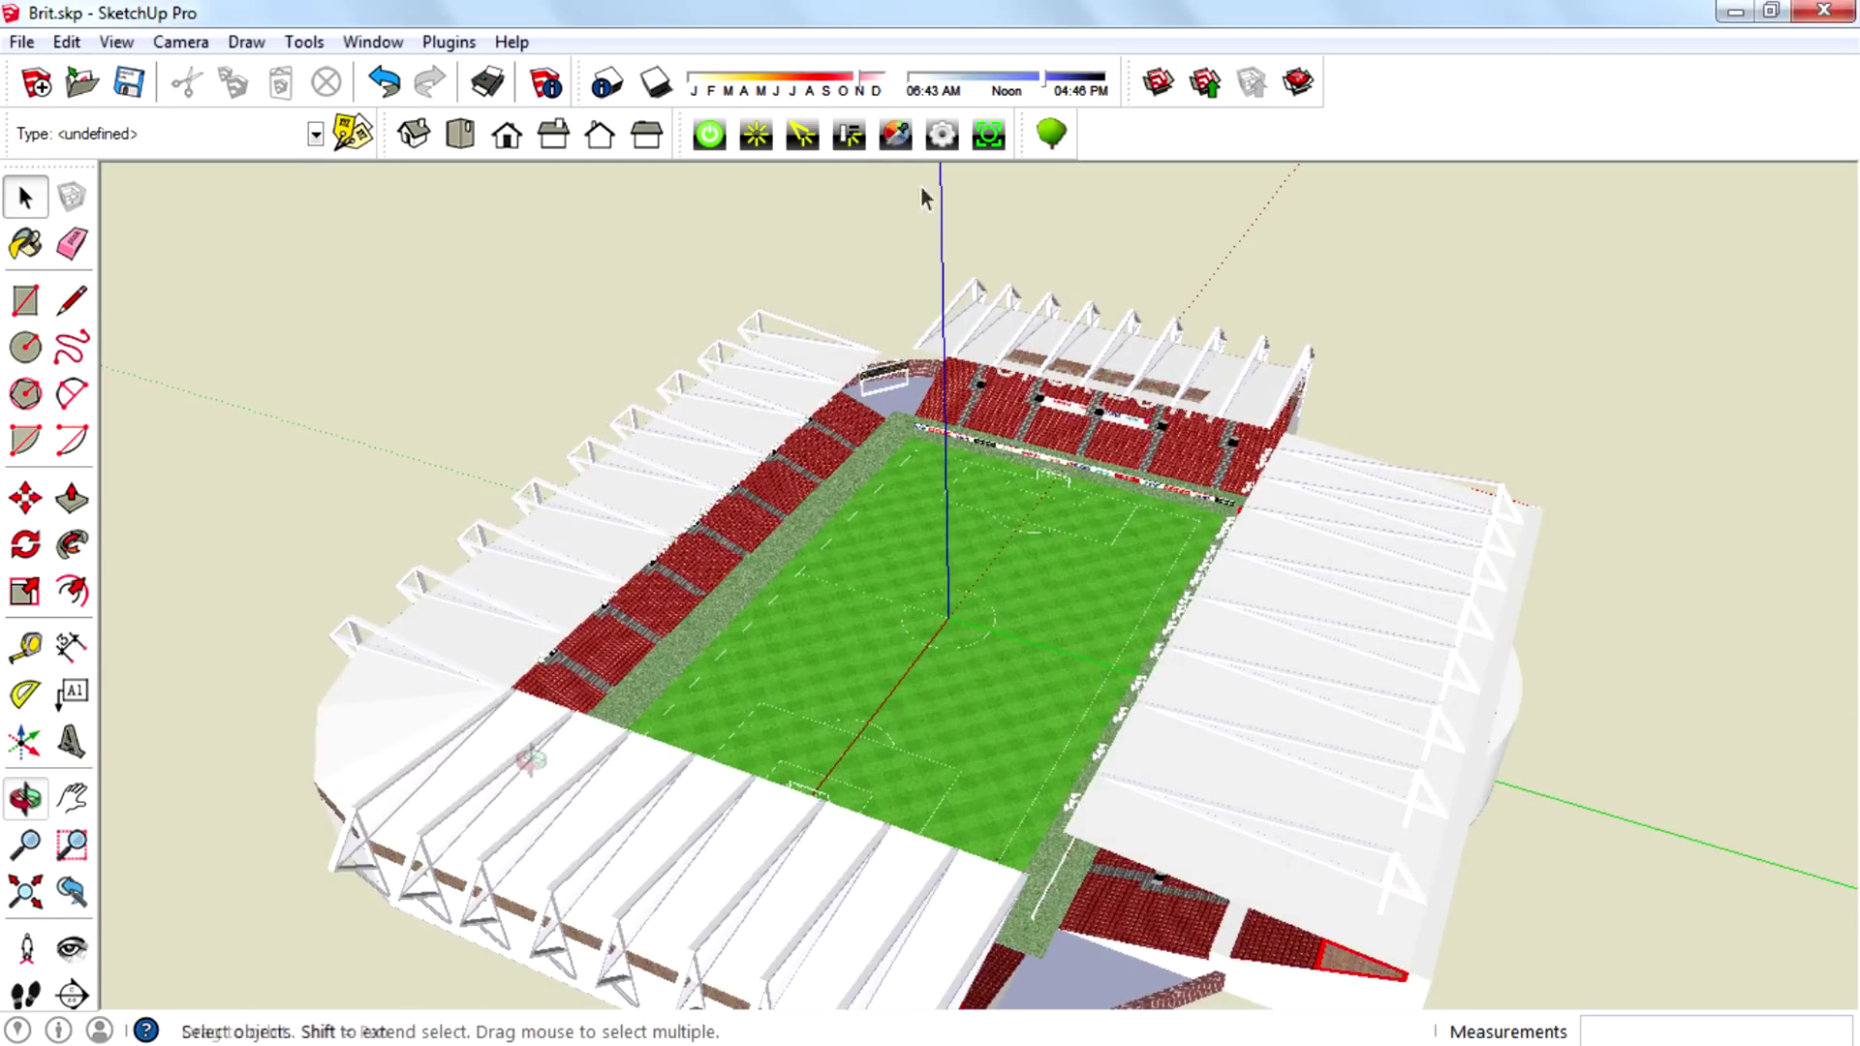
{"action": "left_click", "coordinate": [656, 84]}
{"action": "middle_click_drag", "start_coordinate": [1063, 536], "coordinate": [1025, 388]}
{"action": "middle_click_drag", "start_coordinate": [682, 351], "coordinate": [1107, 748]}
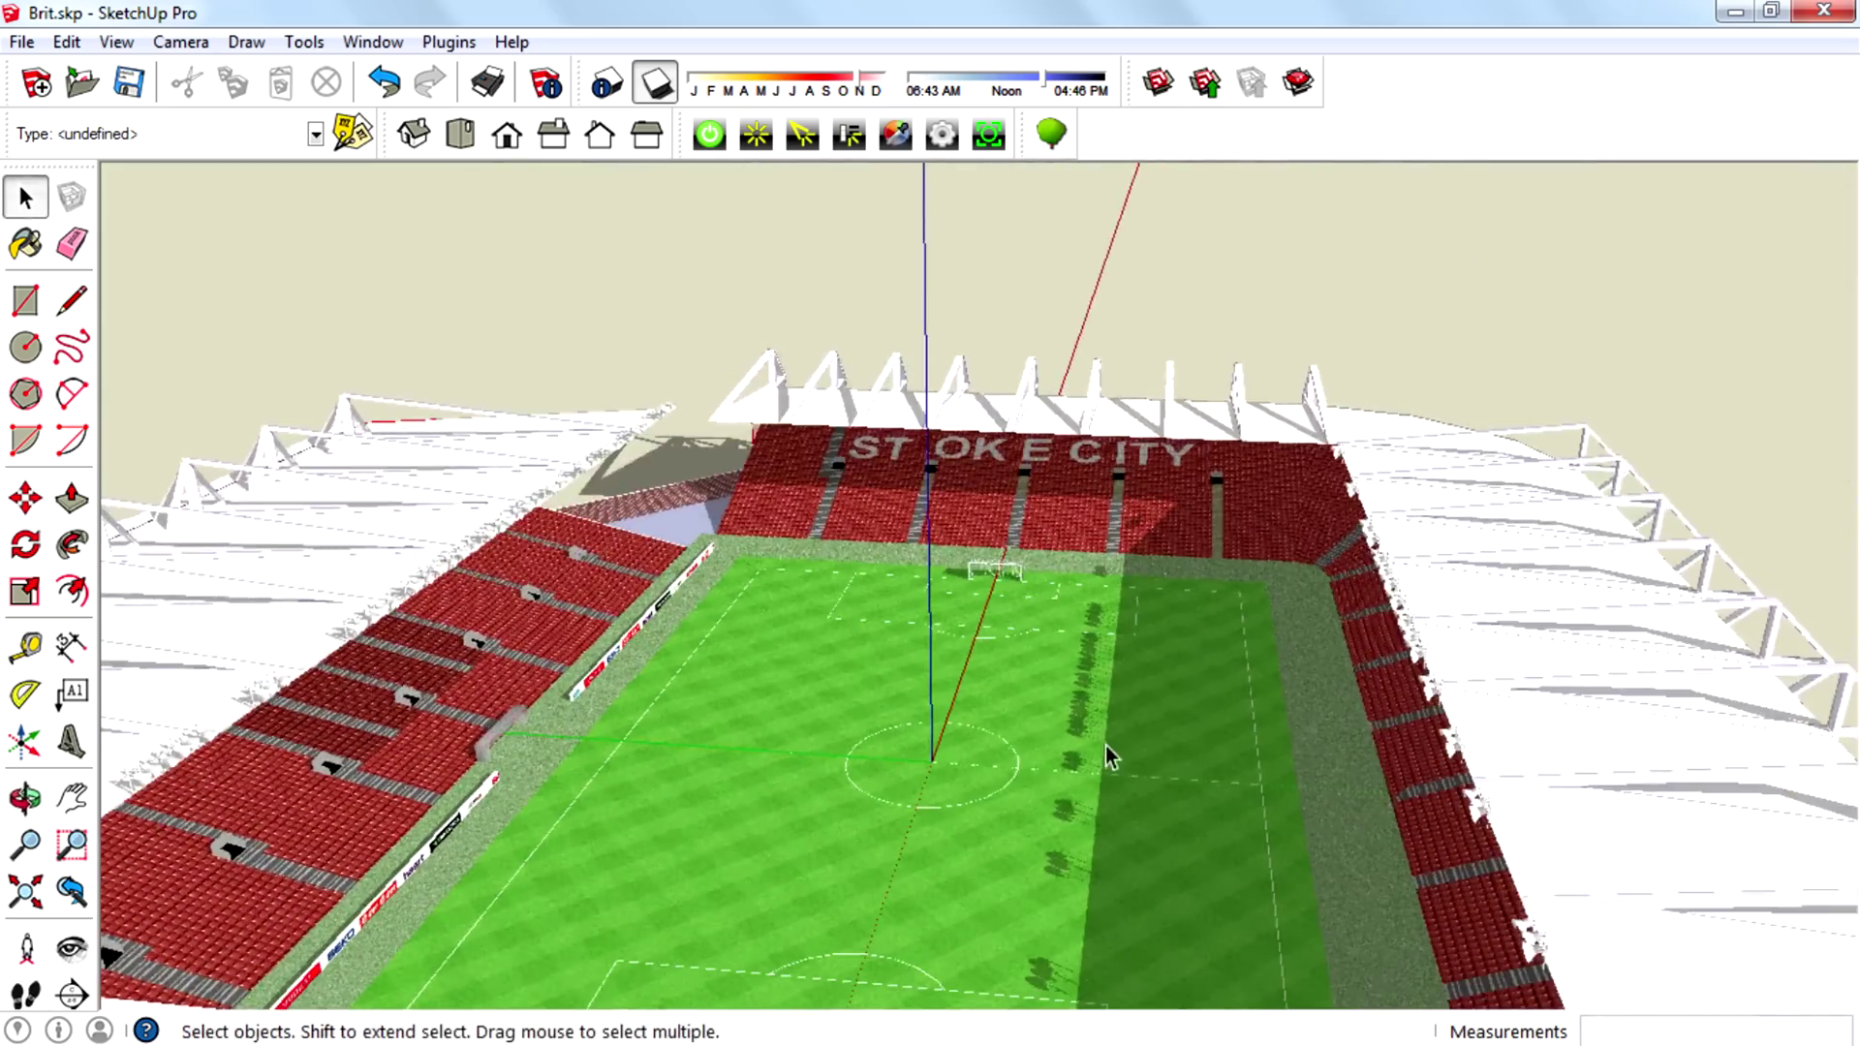
Step: Zoom and orbit around the shadowed stadium, ending with an angled overhead view of the pitch
{"action": "scroll", "coordinate": [1107, 748], "scroll_direction": "up", "scroll_amount": 5}
{"action": "scroll", "coordinate": [1083, 581], "scroll_direction": "up", "scroll_amount": 2}
{"action": "middle_click_drag", "start_coordinate": [1088, 552], "coordinate": [726, 601]}
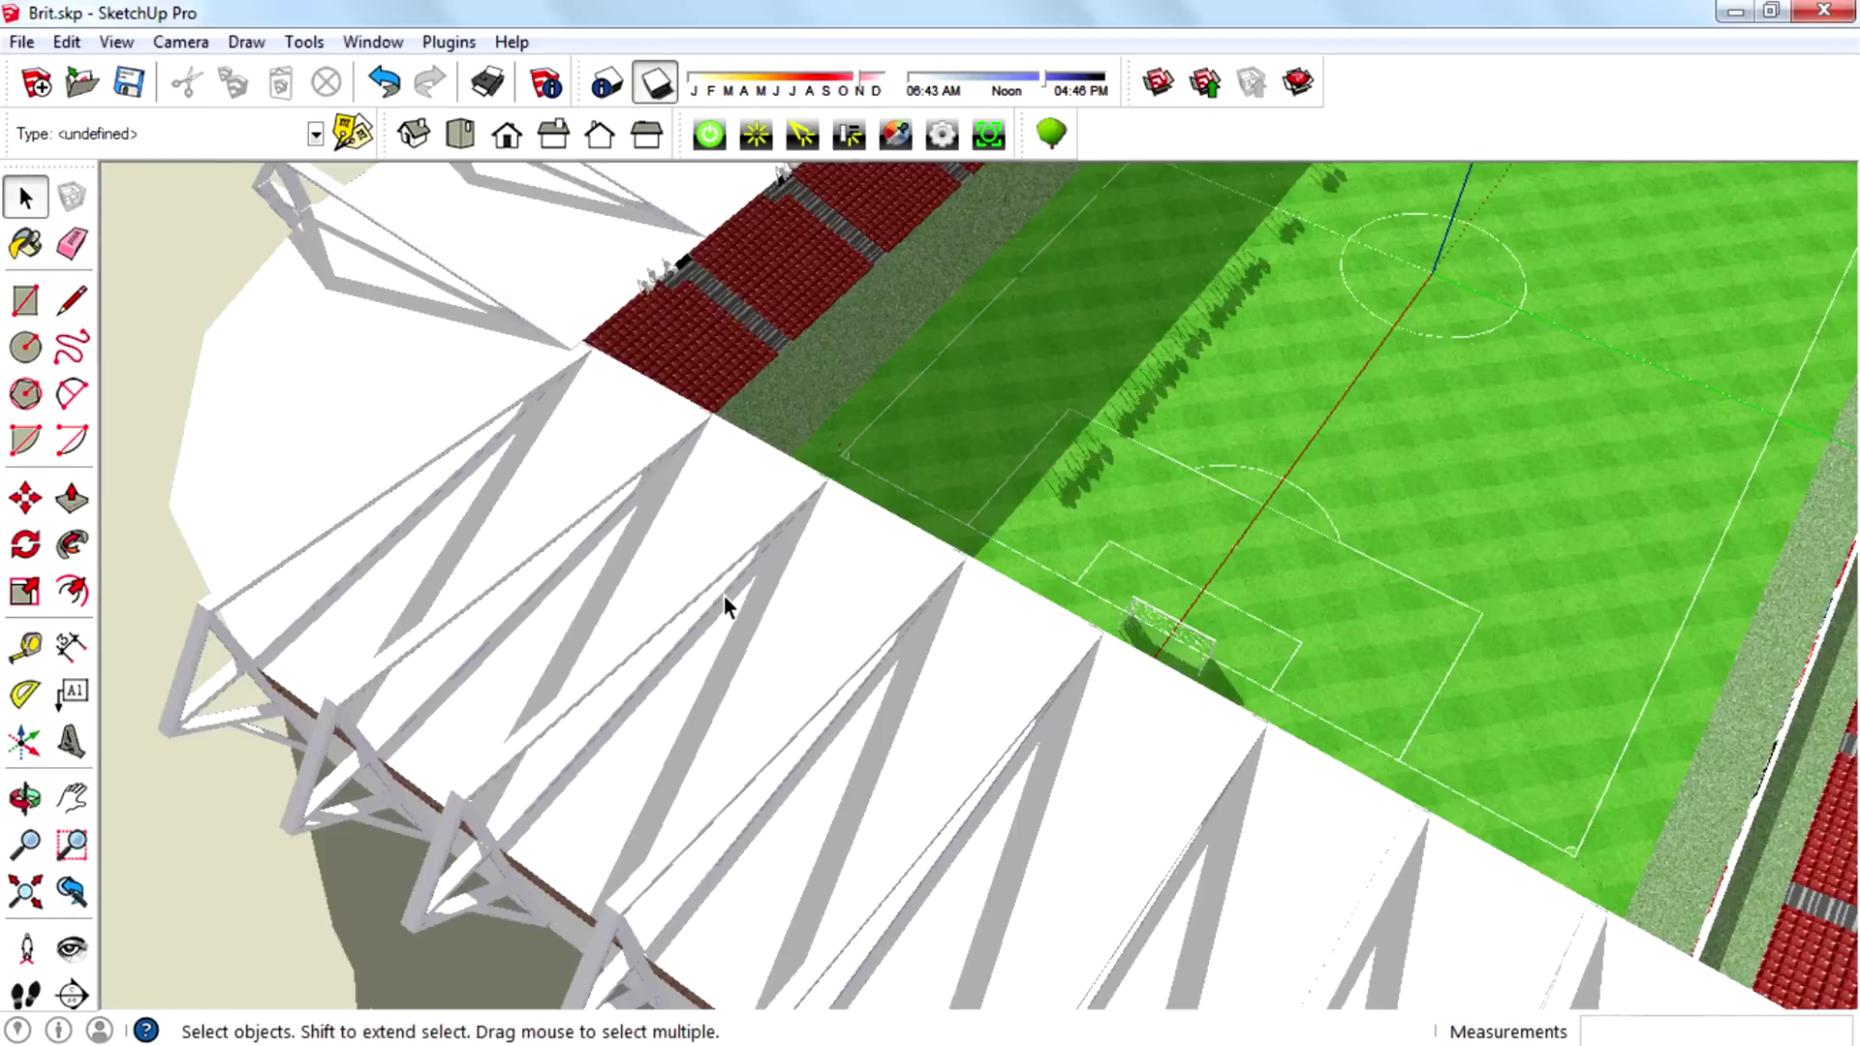
{"action": "scroll", "coordinate": [843, 595], "scroll_direction": "down", "scroll_amount": 10}
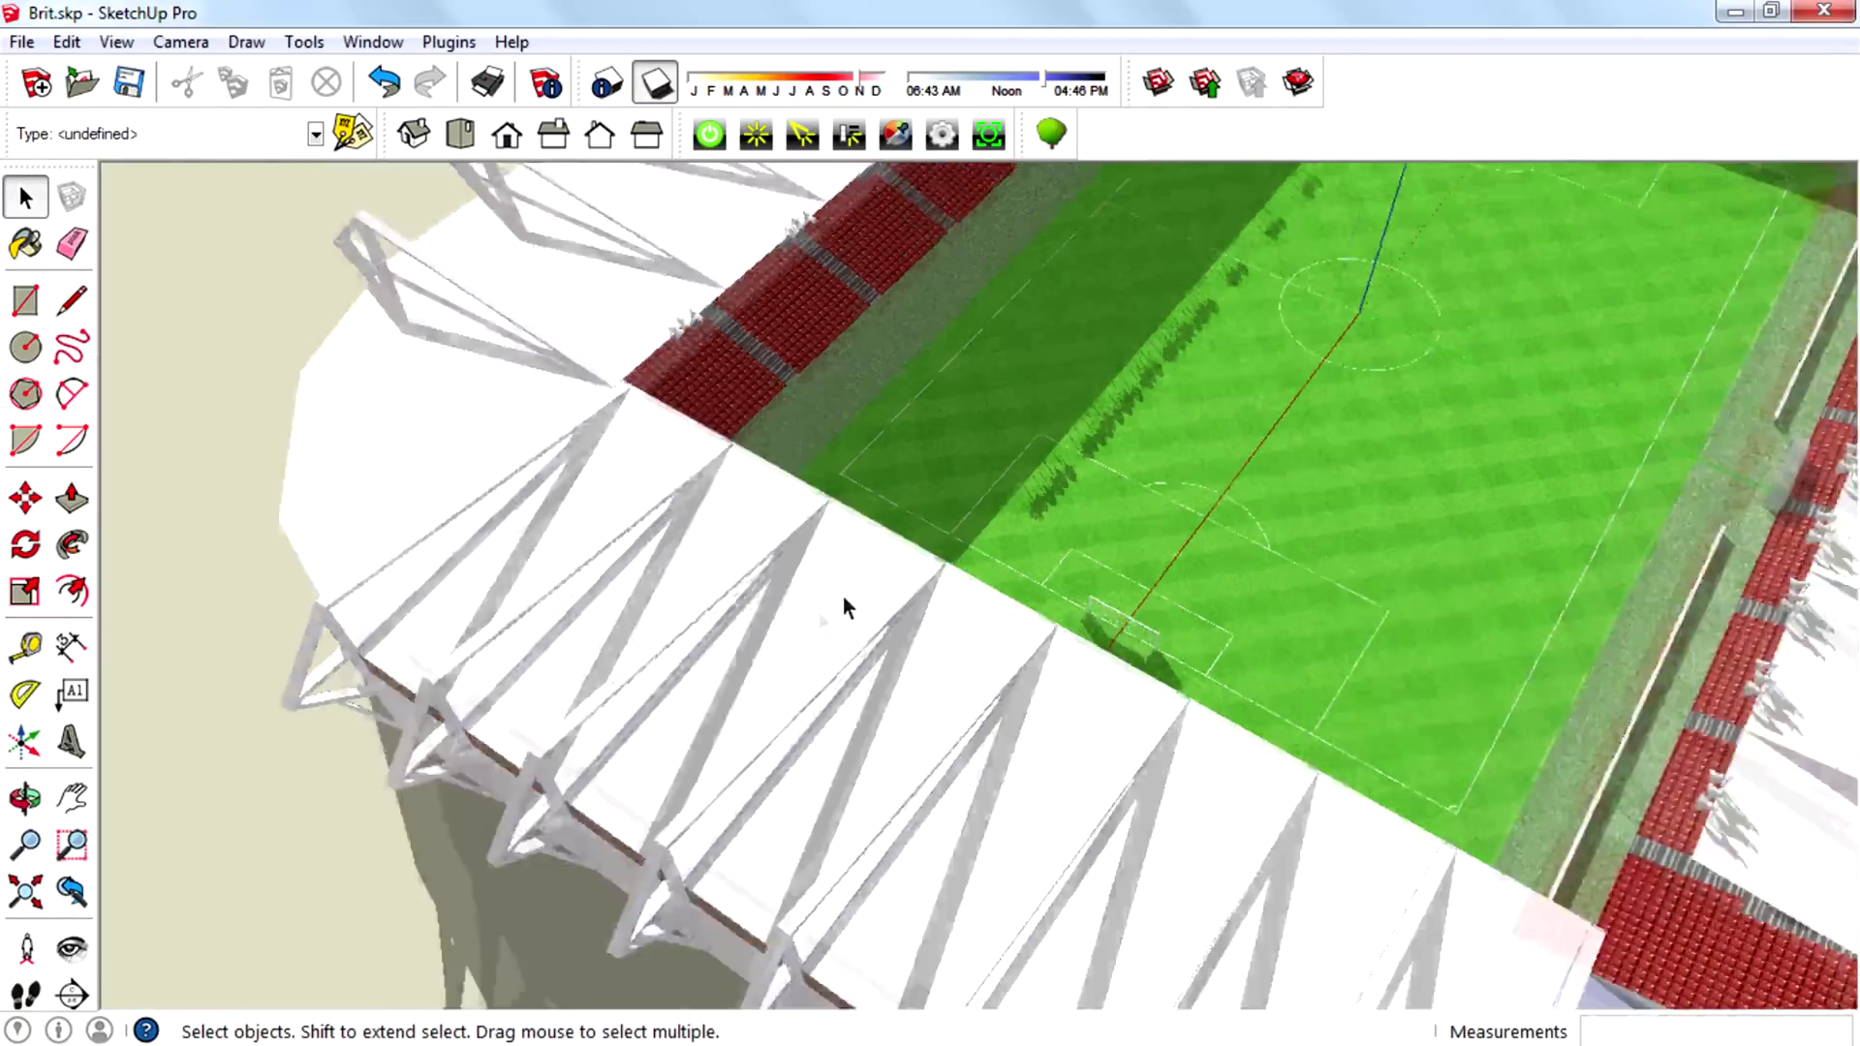
{"action": "scroll", "coordinate": [654, 712], "scroll_direction": "down", "scroll_amount": 4}
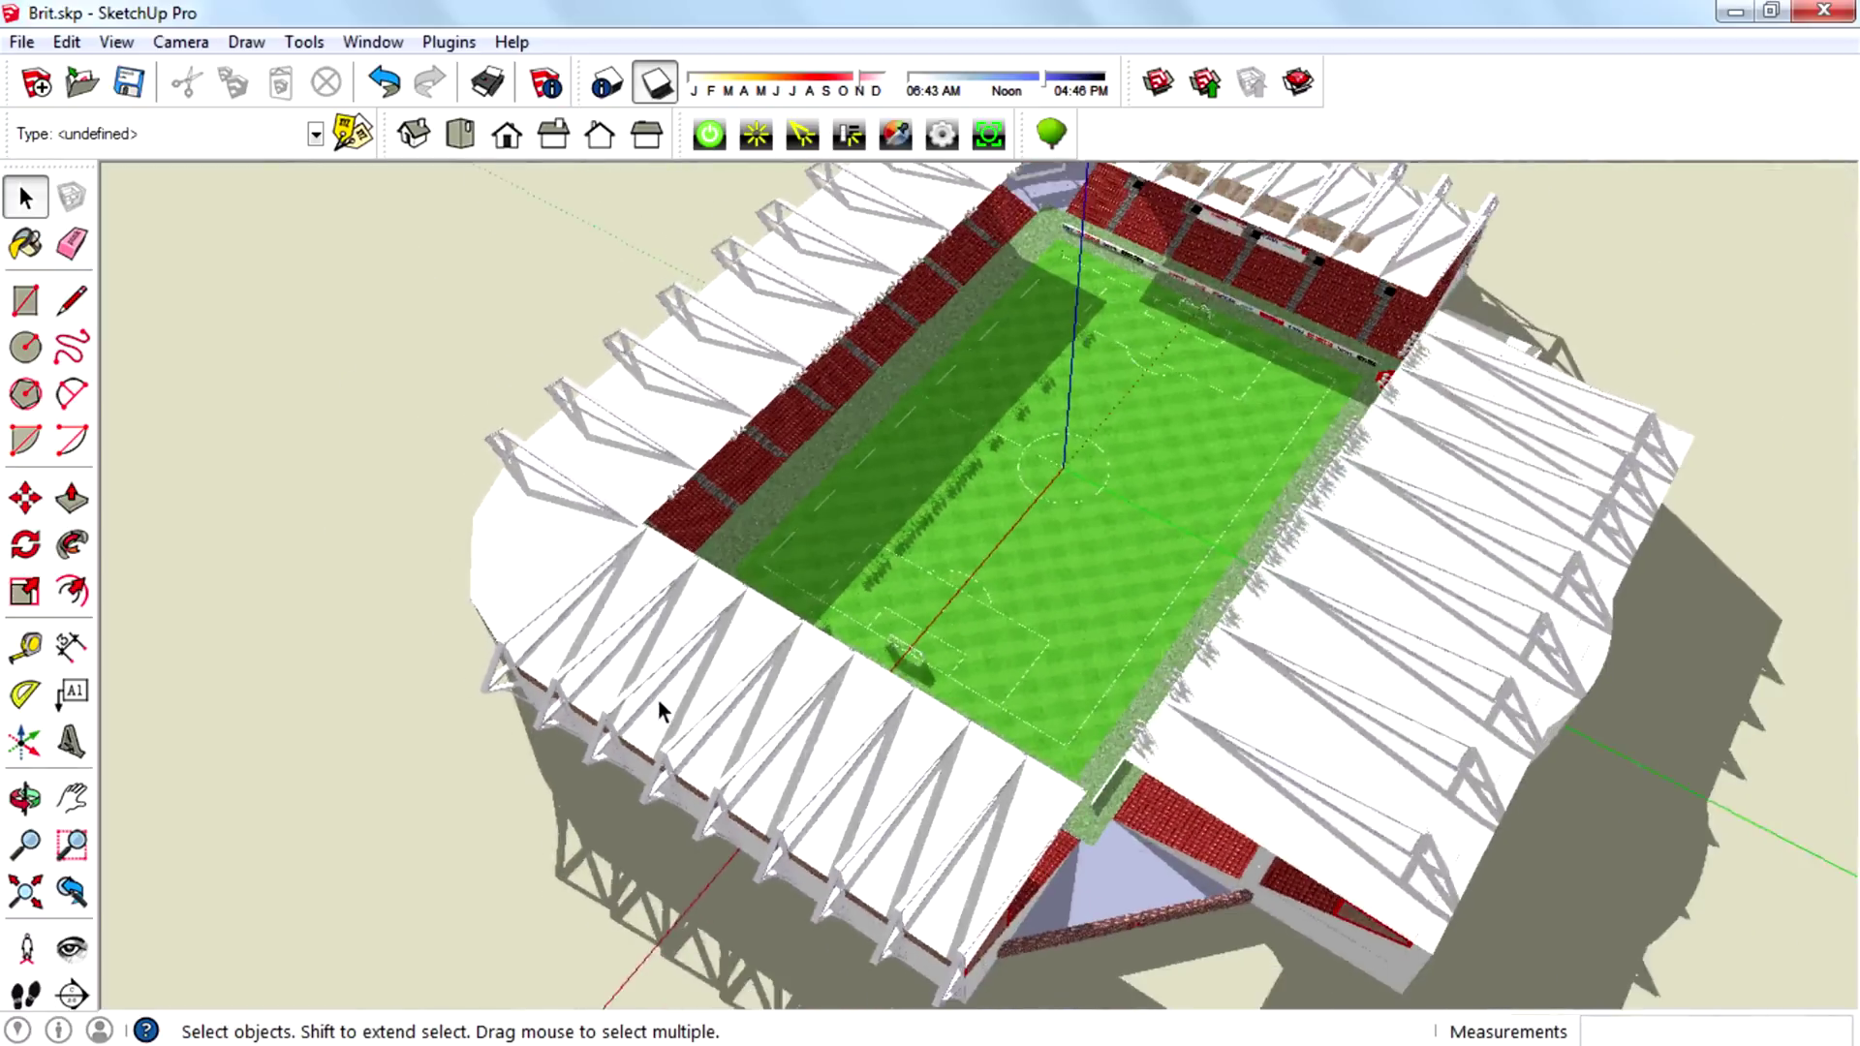
{"action": "middle_click_drag", "start_coordinate": [595, 678], "coordinate": [1405, 601]}
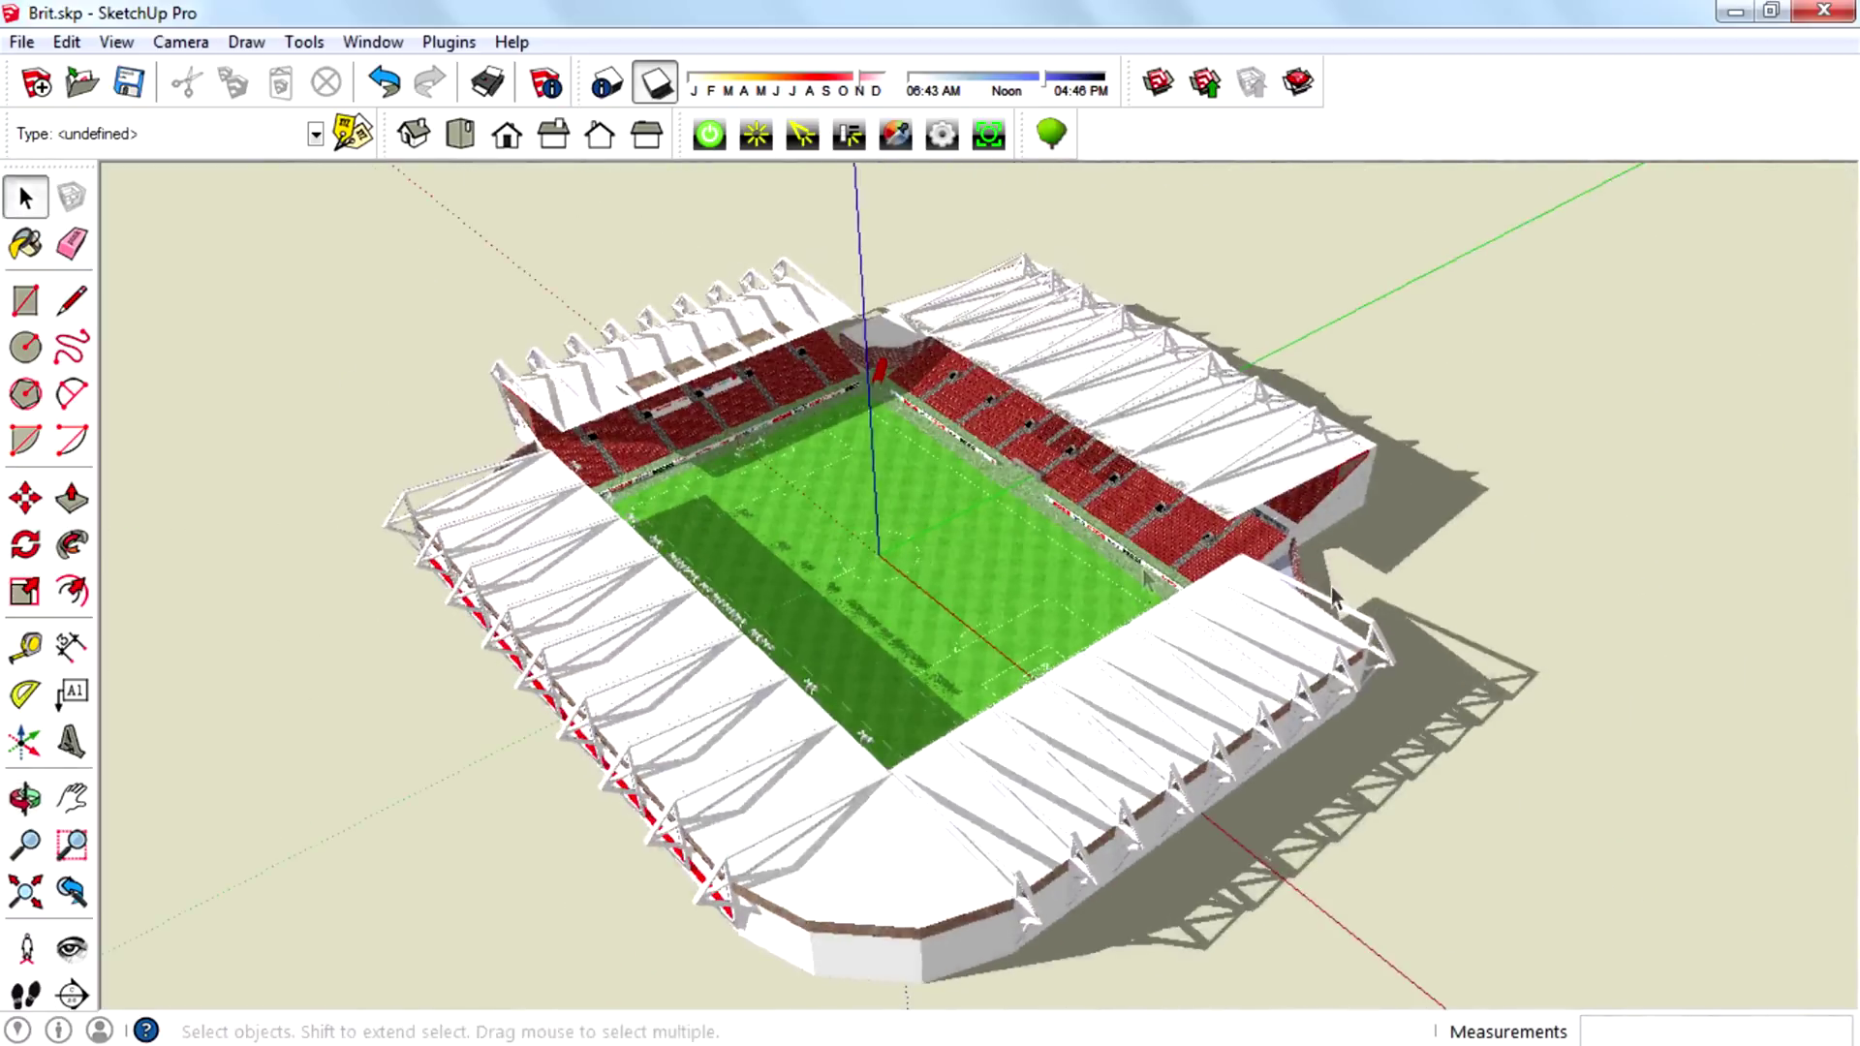
{"action": "middle_click_drag", "start_coordinate": [775, 639], "coordinate": [923, 640]}
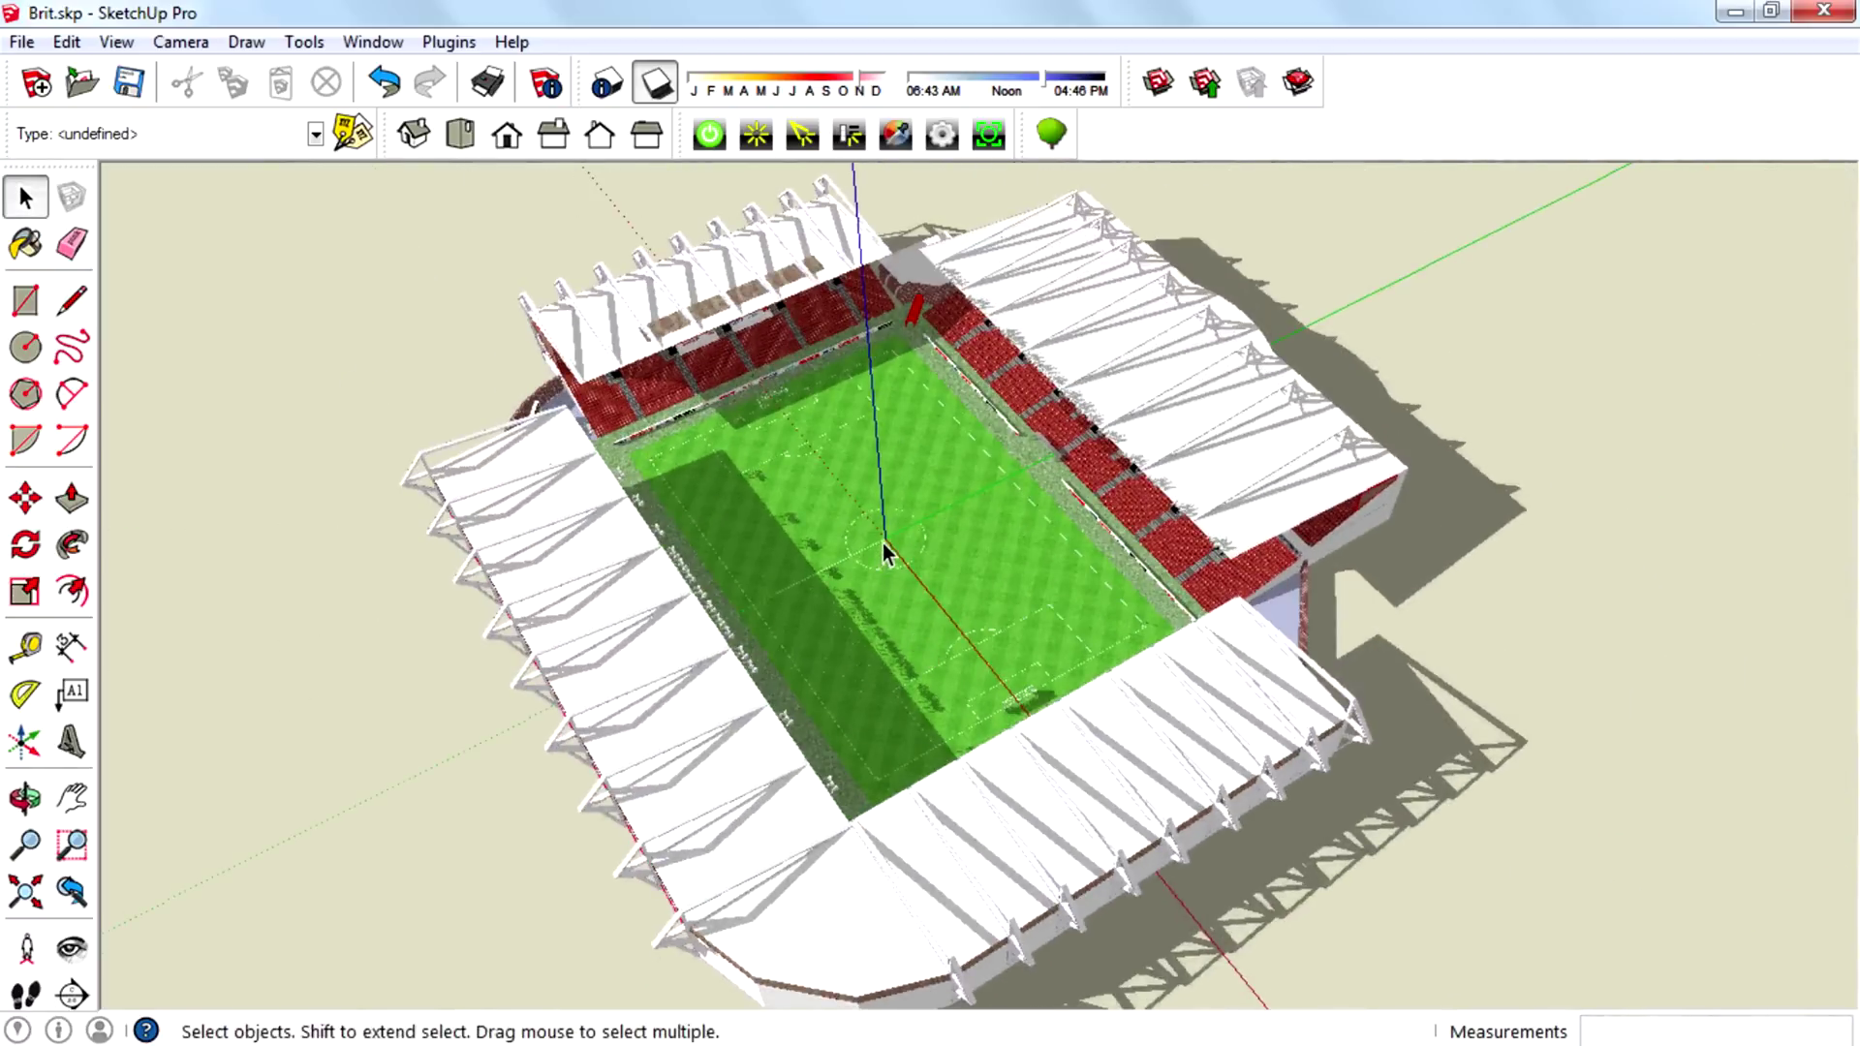
{"action": "scroll", "coordinate": [879, 558], "scroll_direction": "up", "scroll_amount": 4}
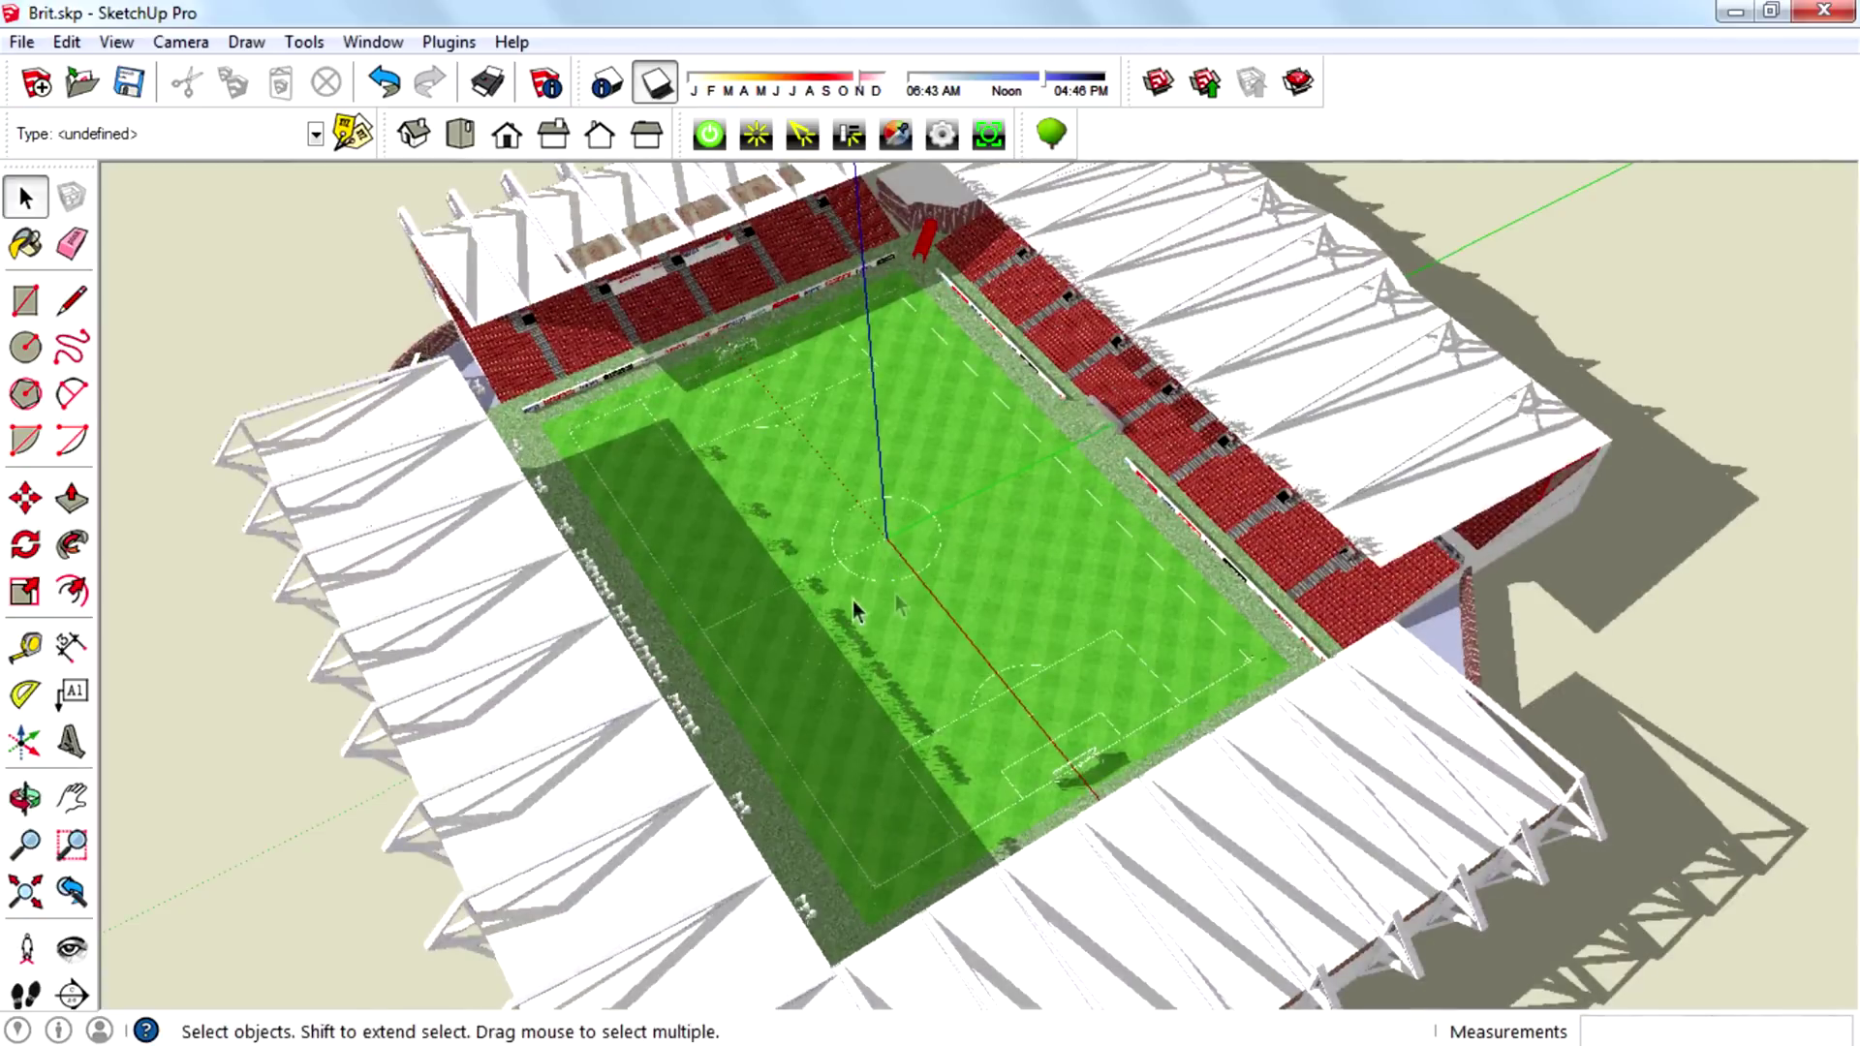
{"action": "middle_click_drag", "start_coordinate": [898, 639], "coordinate": [1182, 599]}
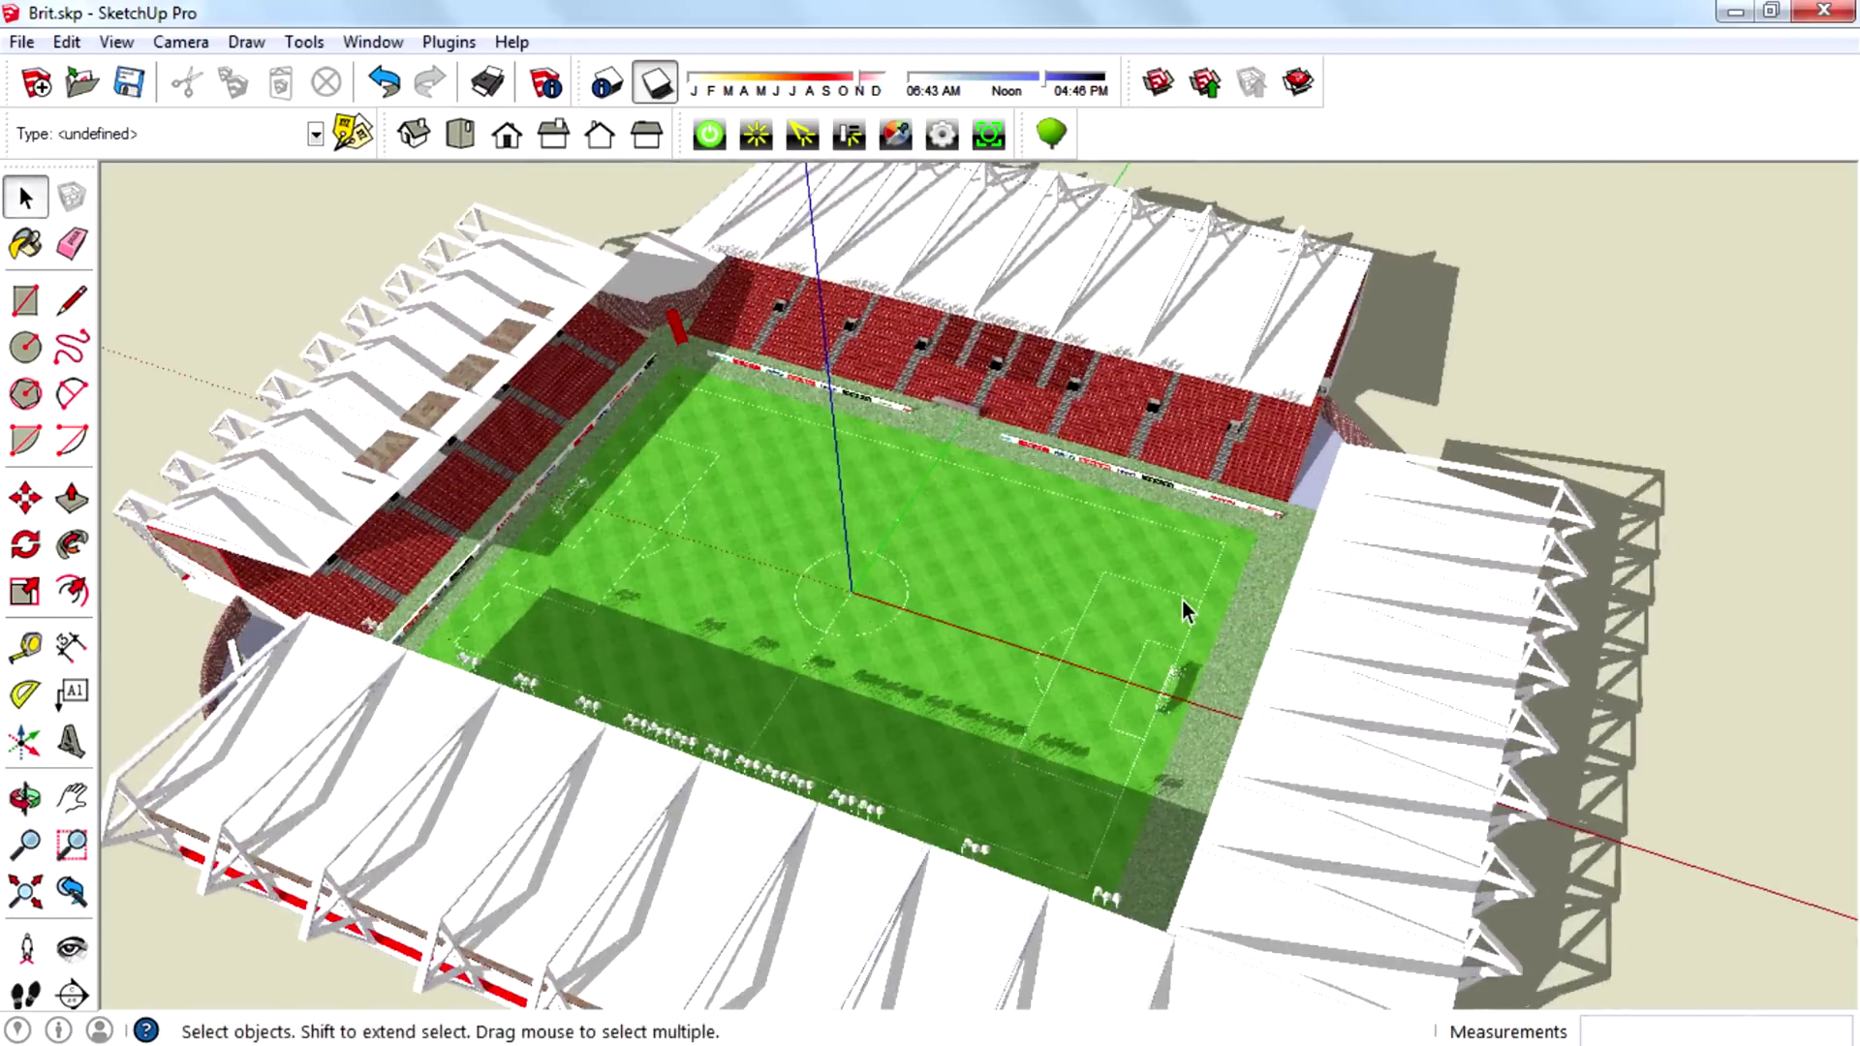
Step: Select all and delete the entire stadium, then orbit the empty scene around the origin
{"action": "key", "text": "ctrl+a"}
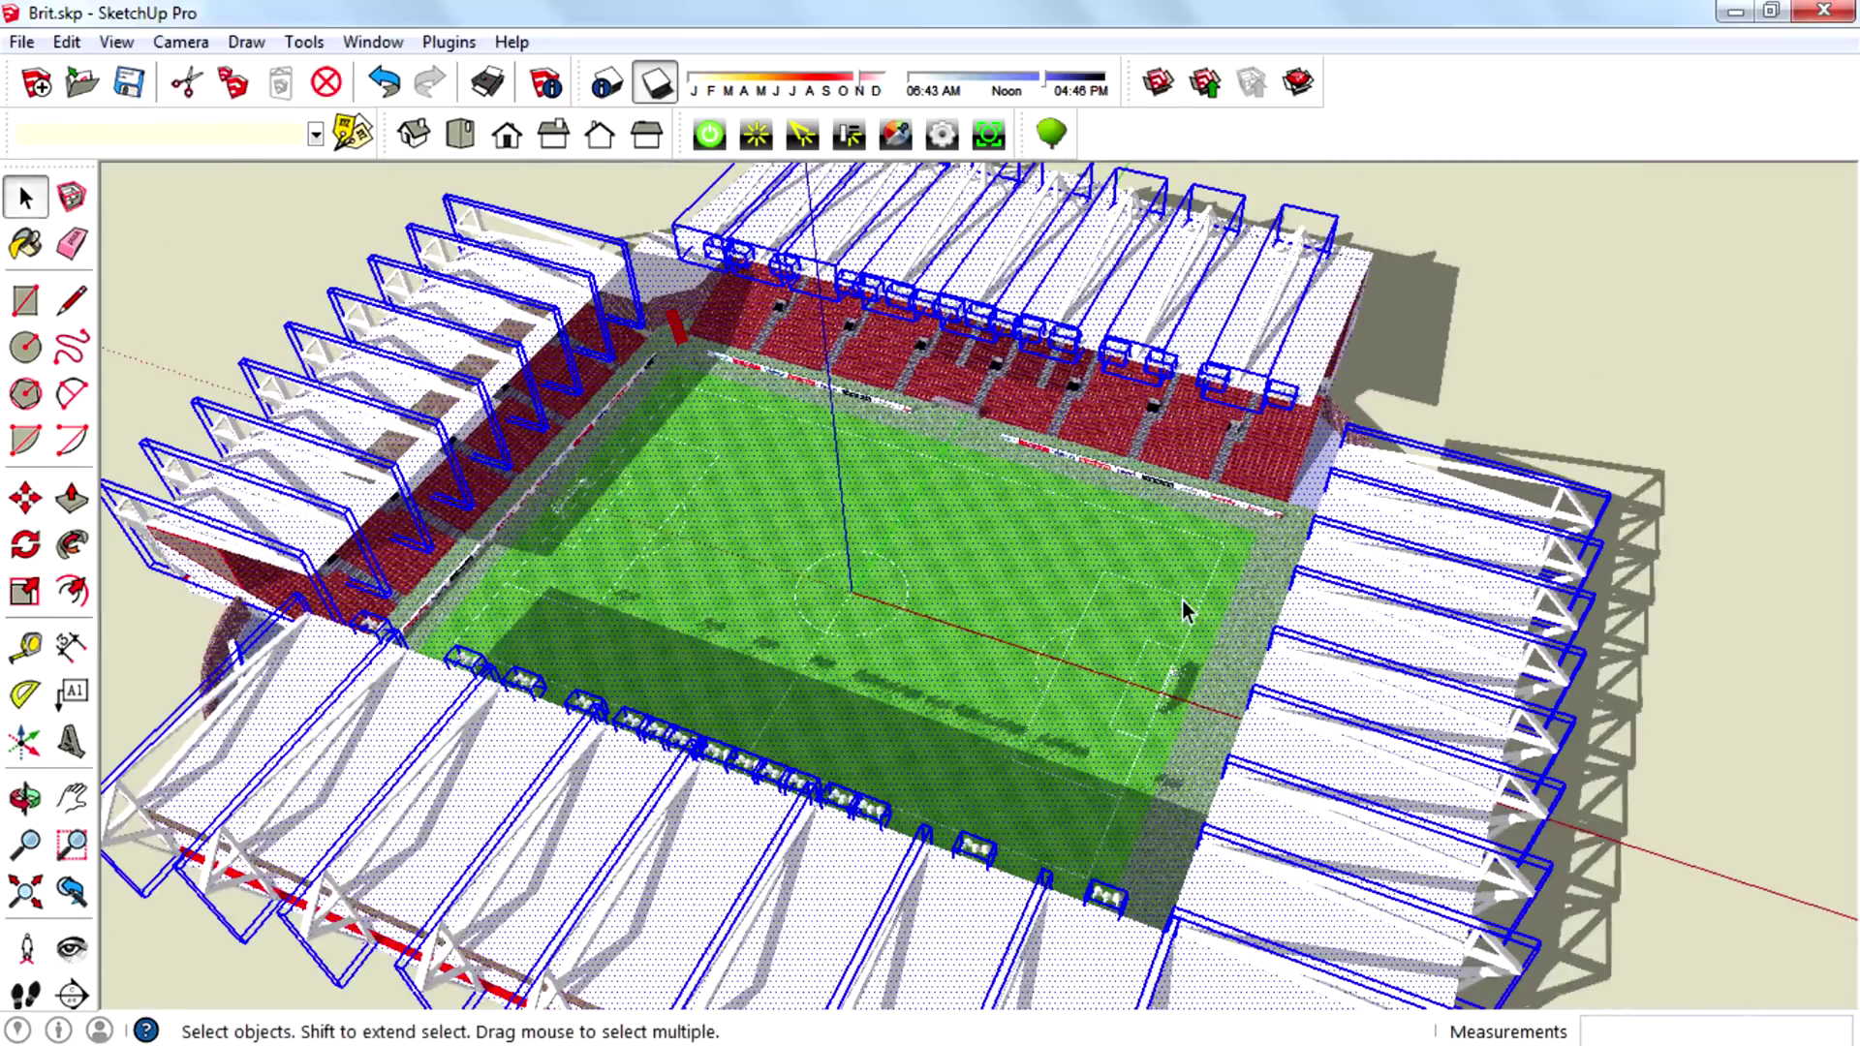
{"action": "key", "text": "Delete"}
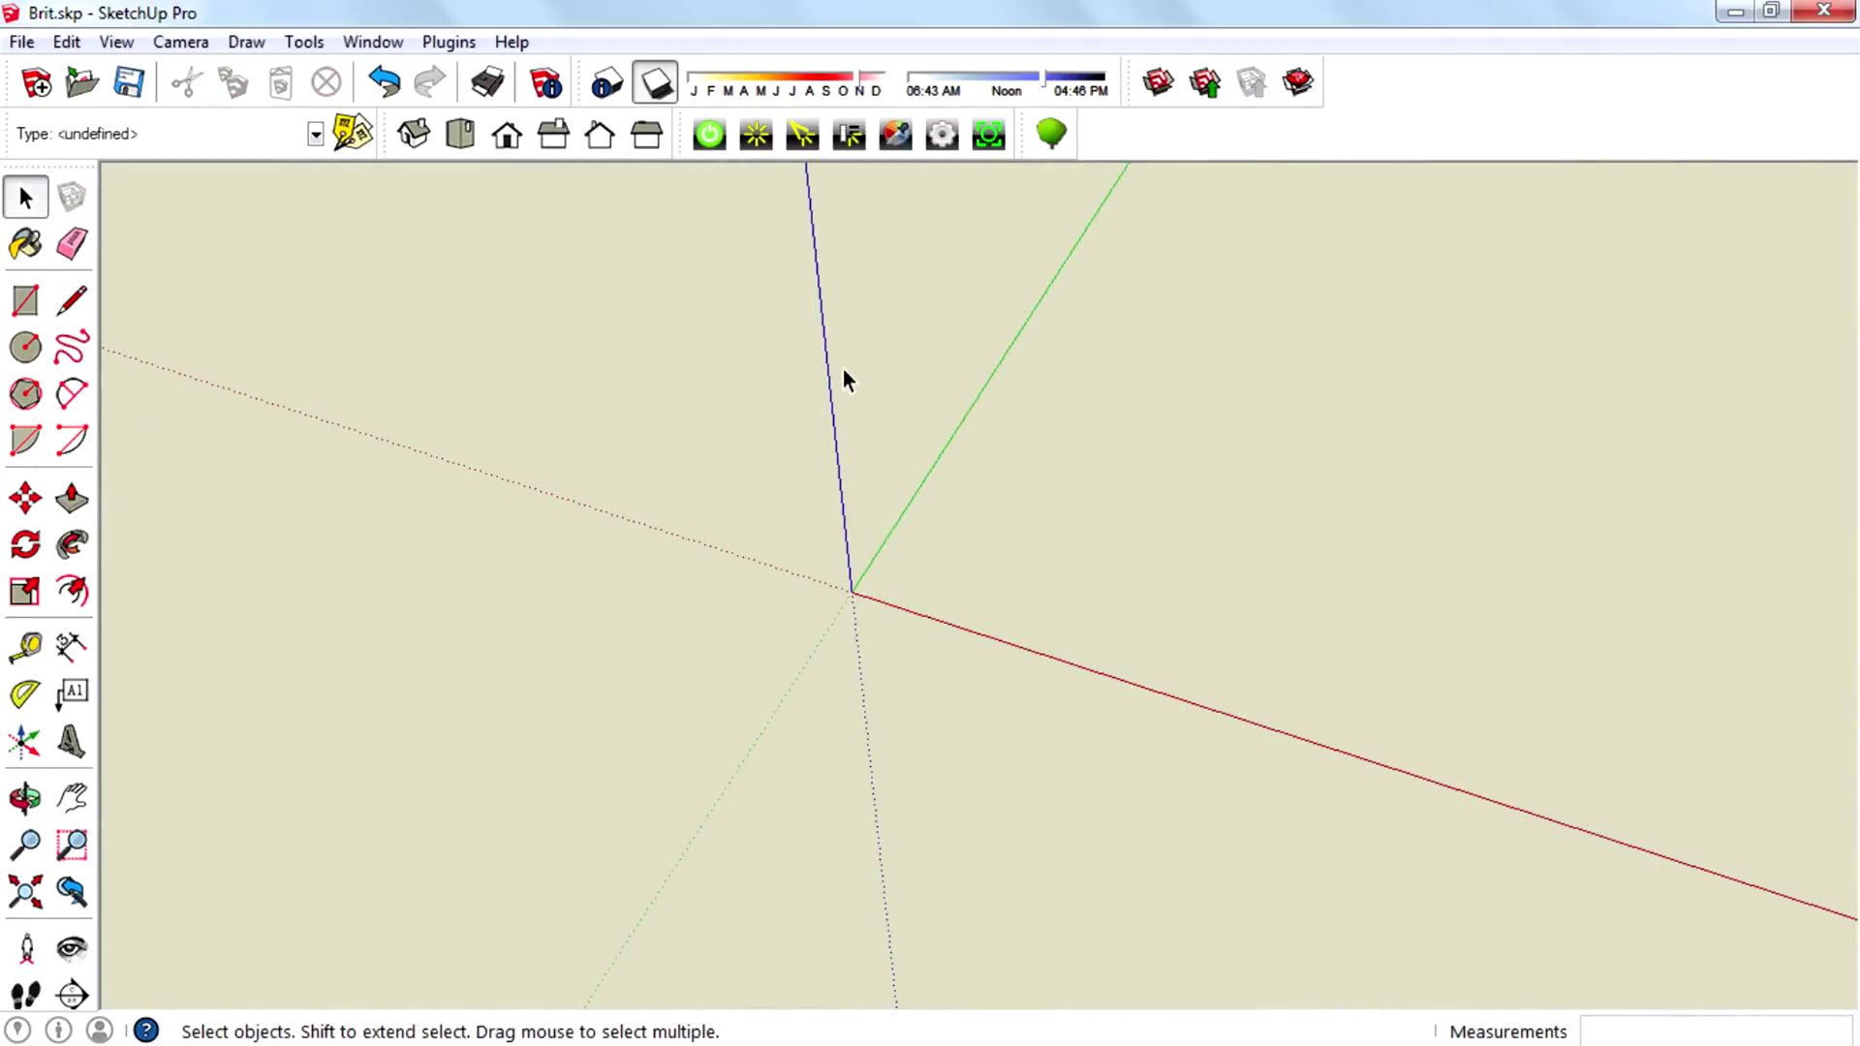
{"action": "middle_click_drag", "start_coordinate": [822, 590], "coordinate": [904, 538]}
{"action": "middle_click_drag", "start_coordinate": [1192, 485], "coordinate": [1145, 612]}
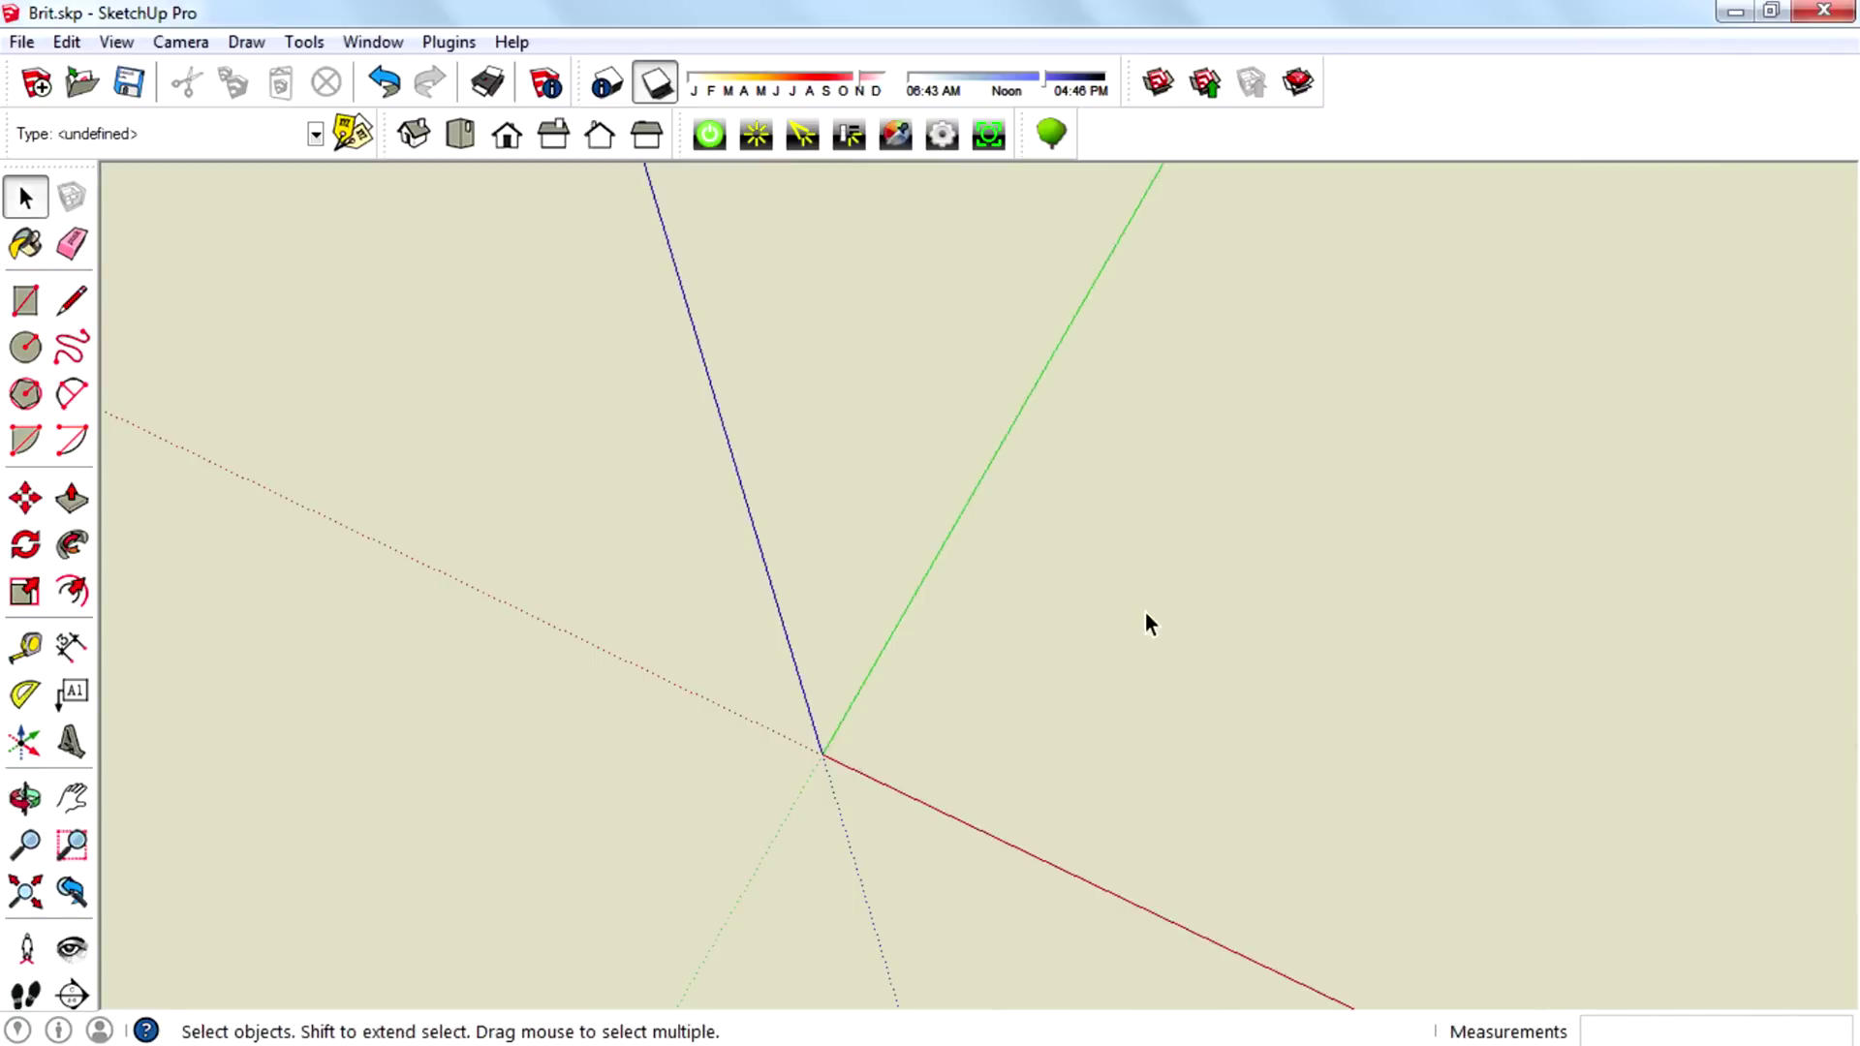